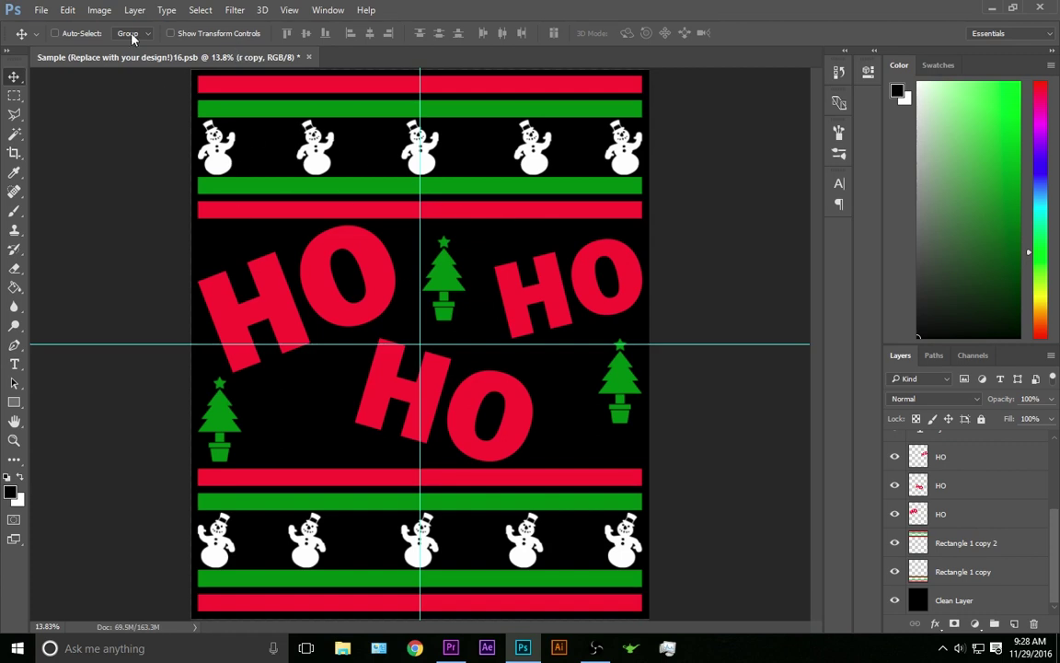
# Create a new 26 × 26 pixel document and zoom in to 1600%
pyautogui.click(42, 11)
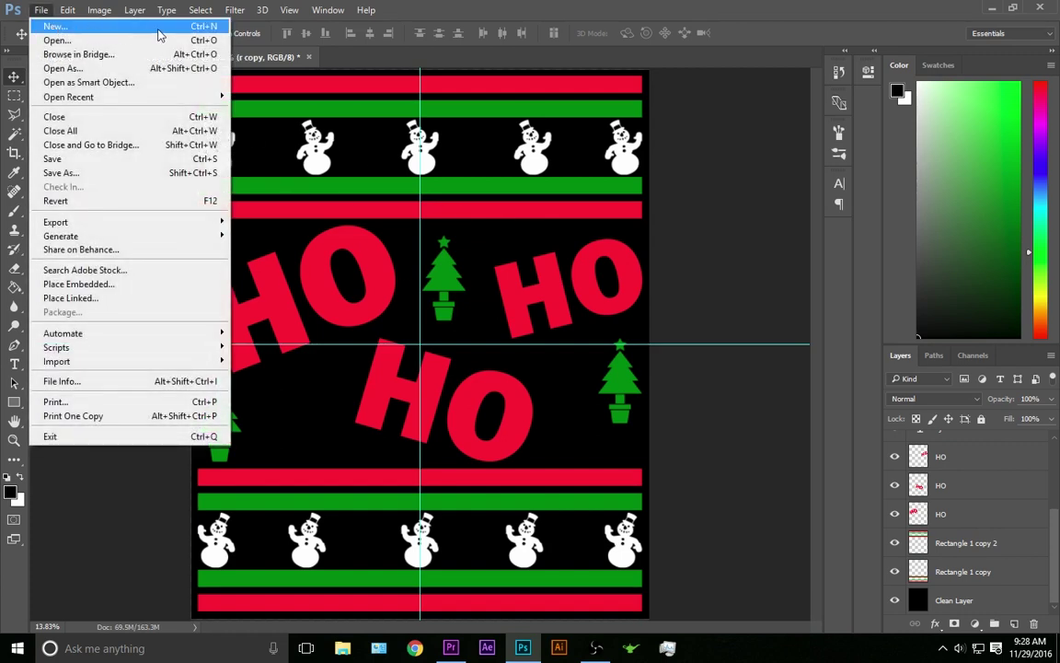
pyautogui.click(198, 28)
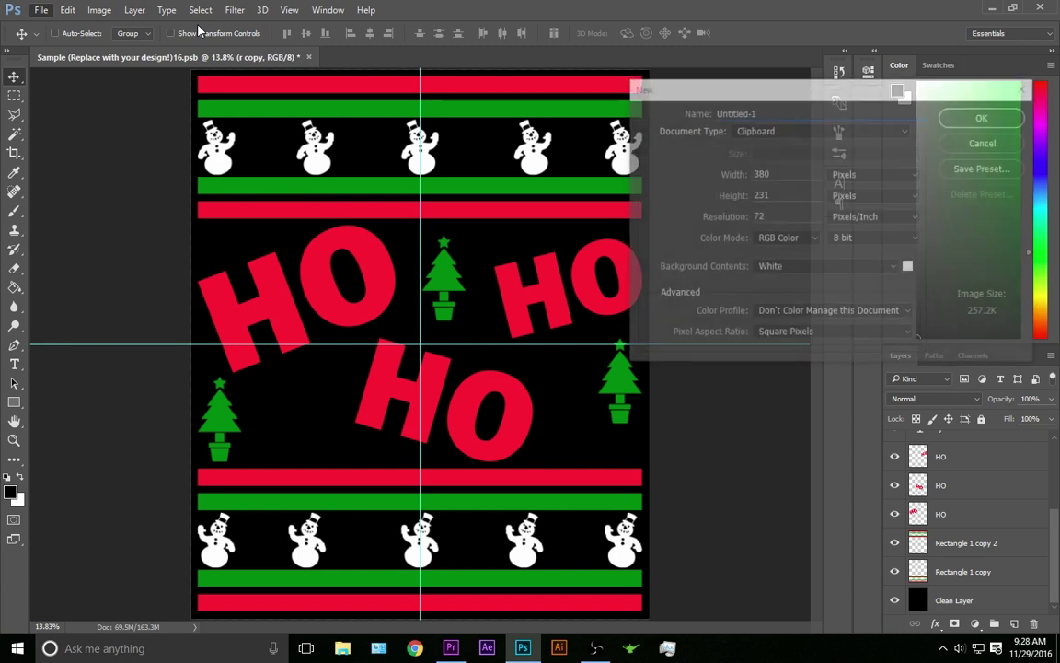
pyautogui.click(789, 173)
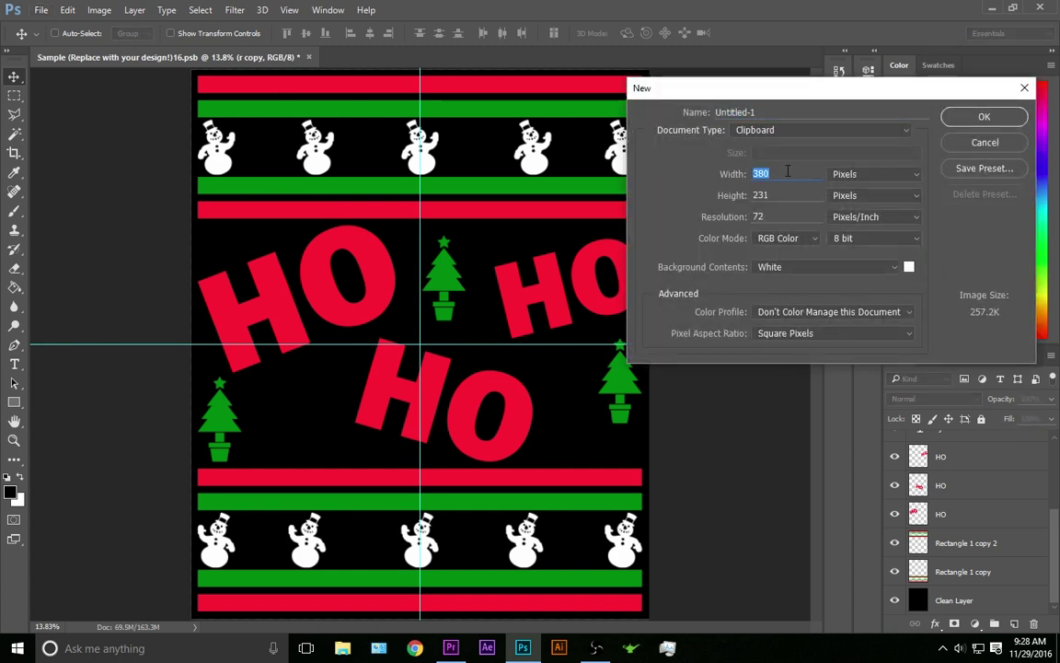
pyautogui.write('26')
pyautogui.press('Tab')
pyautogui.write('26')
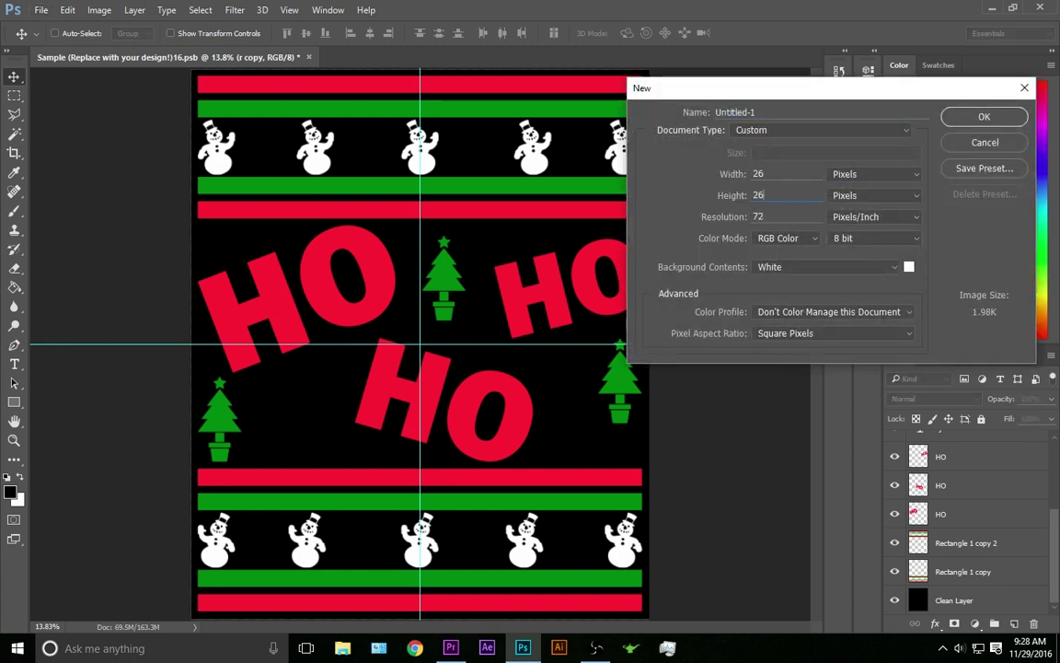
pyautogui.press('Tab')
pyautogui.click(981, 118)
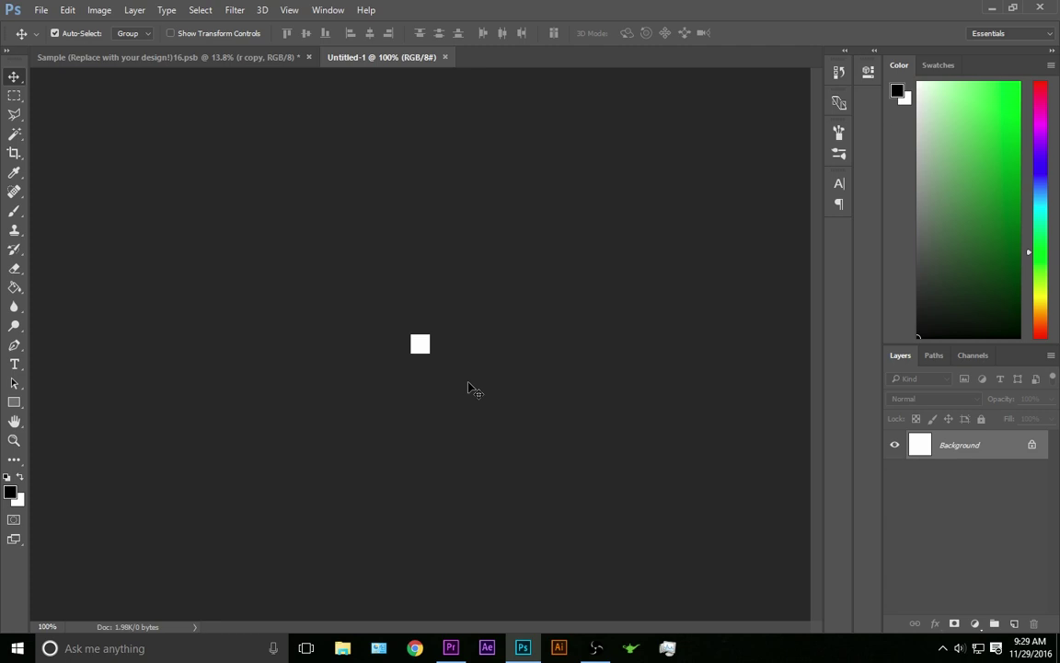
pyautogui.hotkey('ctrl', '+')
pyautogui.hotkey('ctrl', '+')
pyautogui.hotkey('ctrl', '+')
pyautogui.hotkey('ctrl', '+')
pyautogui.hotkey('ctrl', '+')
pyautogui.hotkey('ctrl', '+')
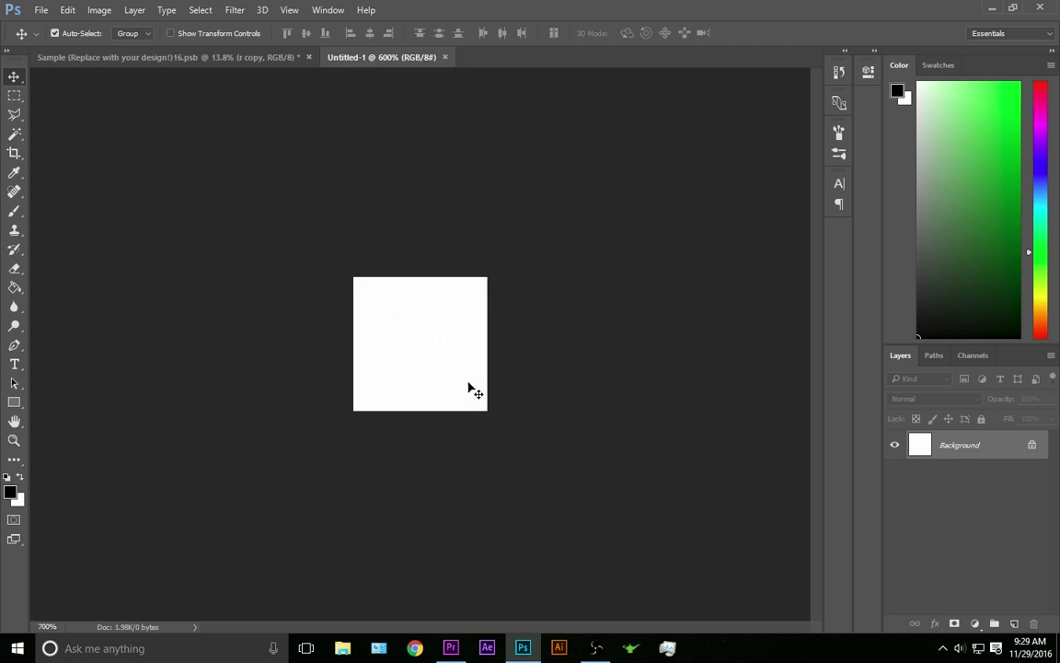
pyautogui.hotkey('ctrl', '+')
pyautogui.hotkey('ctrl', '+')
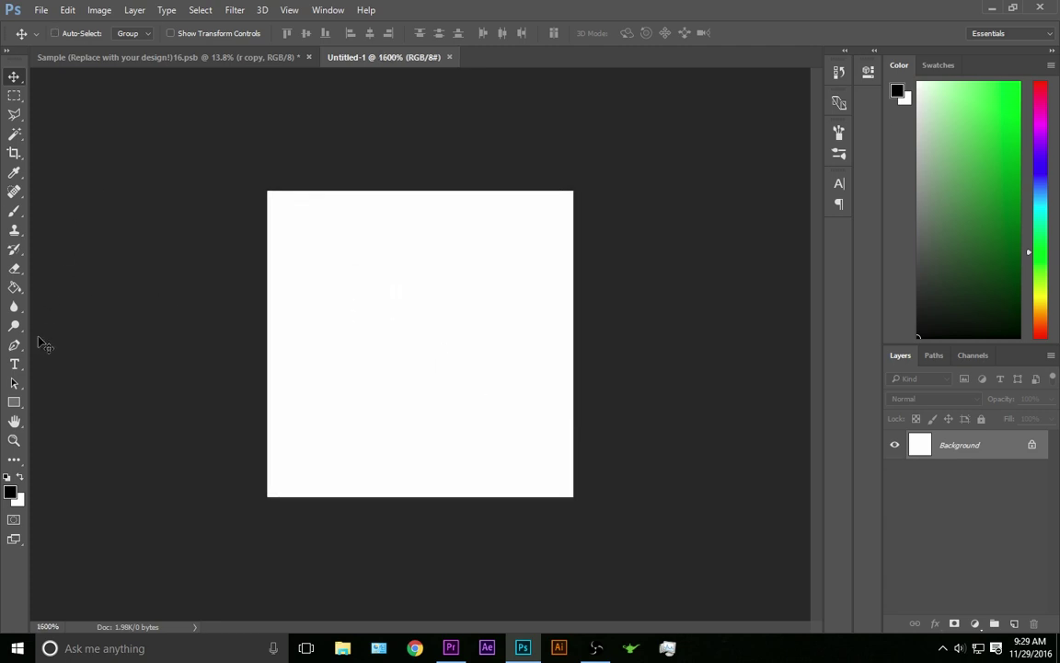
# Set the Pen tool to Shape mode and add a new empty layer
pyautogui.click(14, 345)
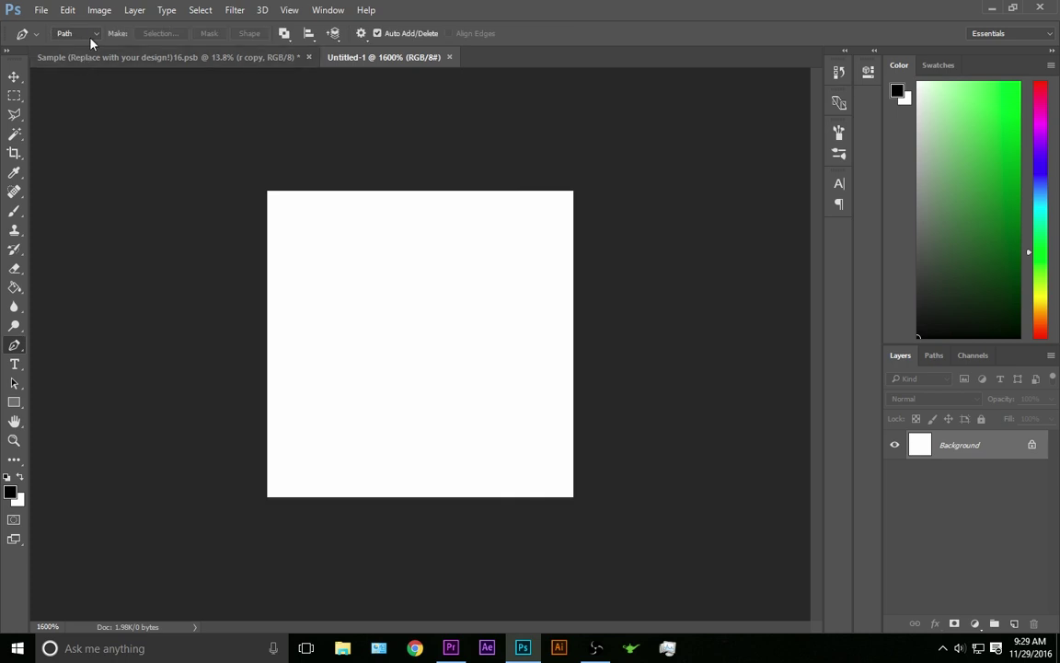
pyautogui.click(79, 33)
pyautogui.click(76, 44)
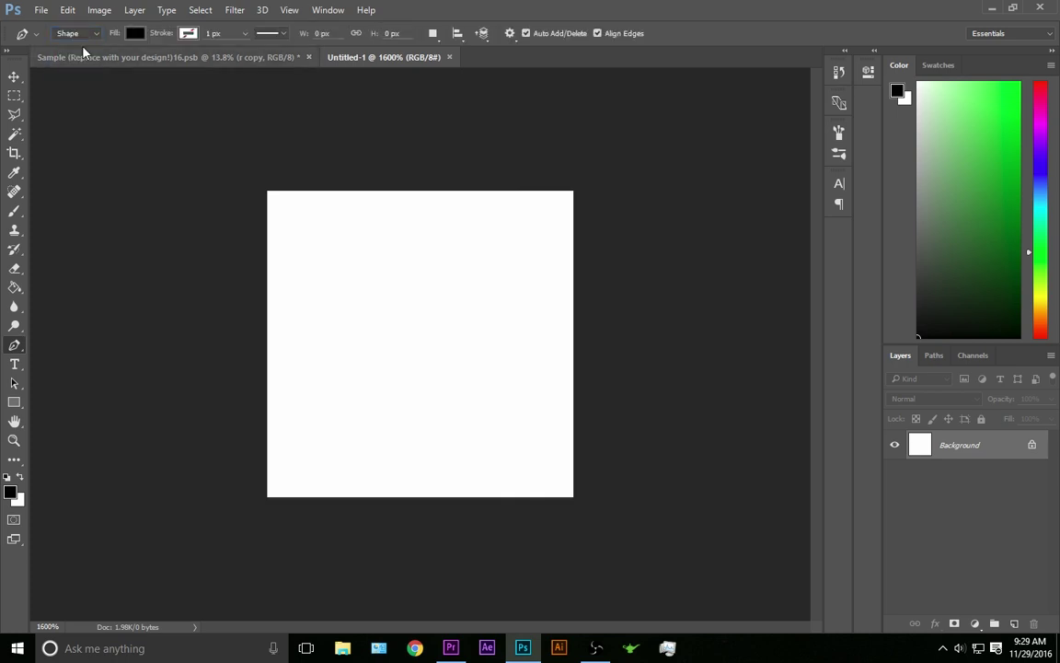
pyautogui.click(1014, 624)
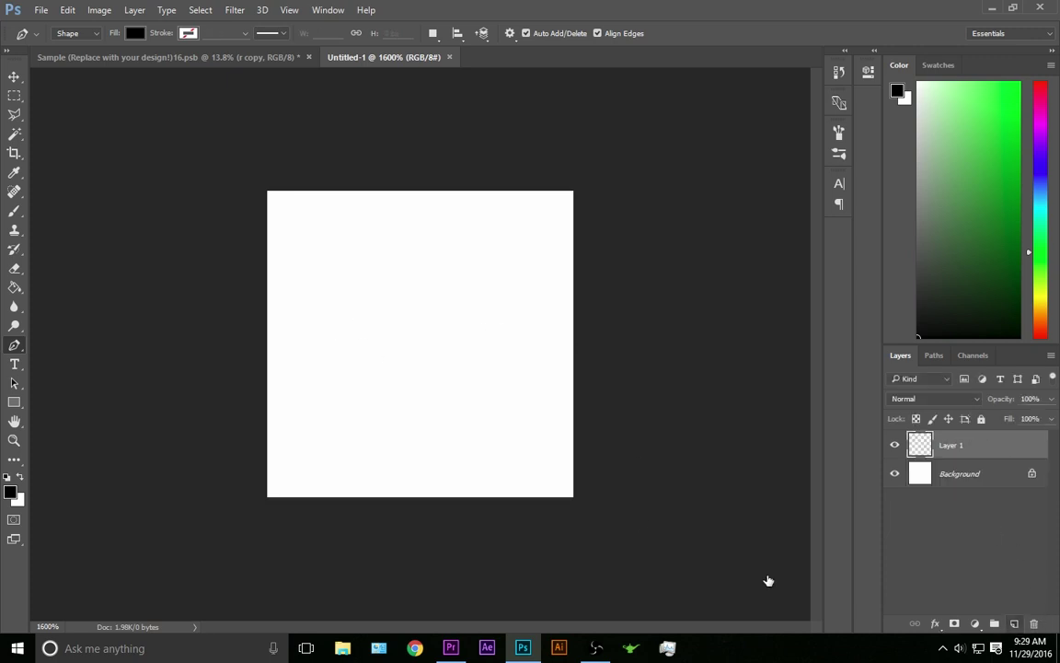
# Draw the curved slanted stitch from the top-left corner to the bottom edge, then rasterize Shape 1
pyautogui.click(268, 194)
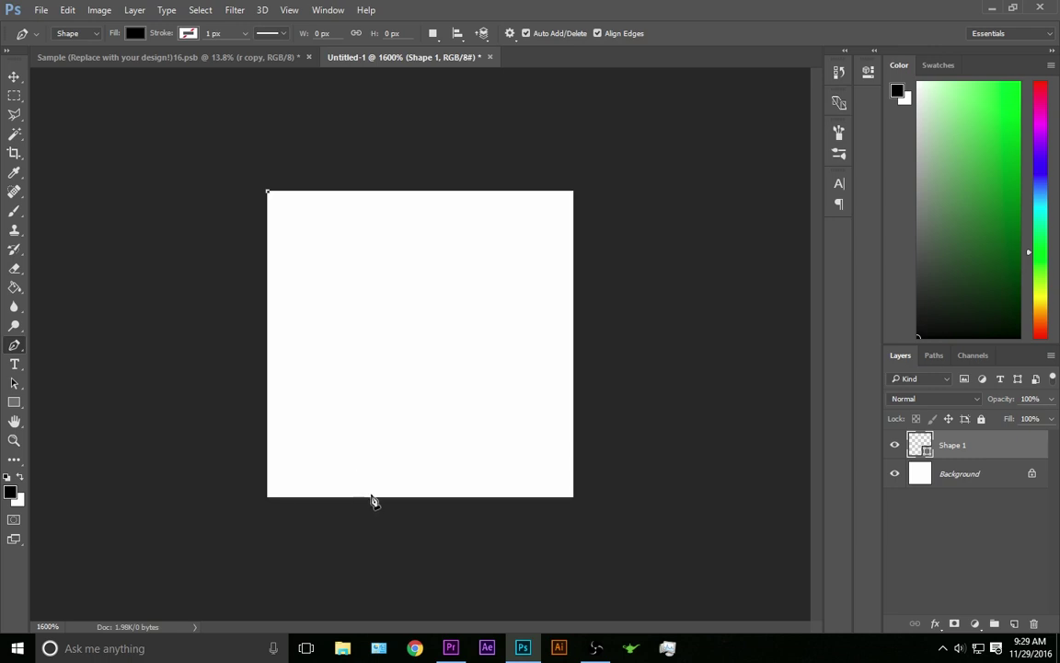
pyautogui.moveTo(373, 498); pyautogui.dragTo(486, 610)
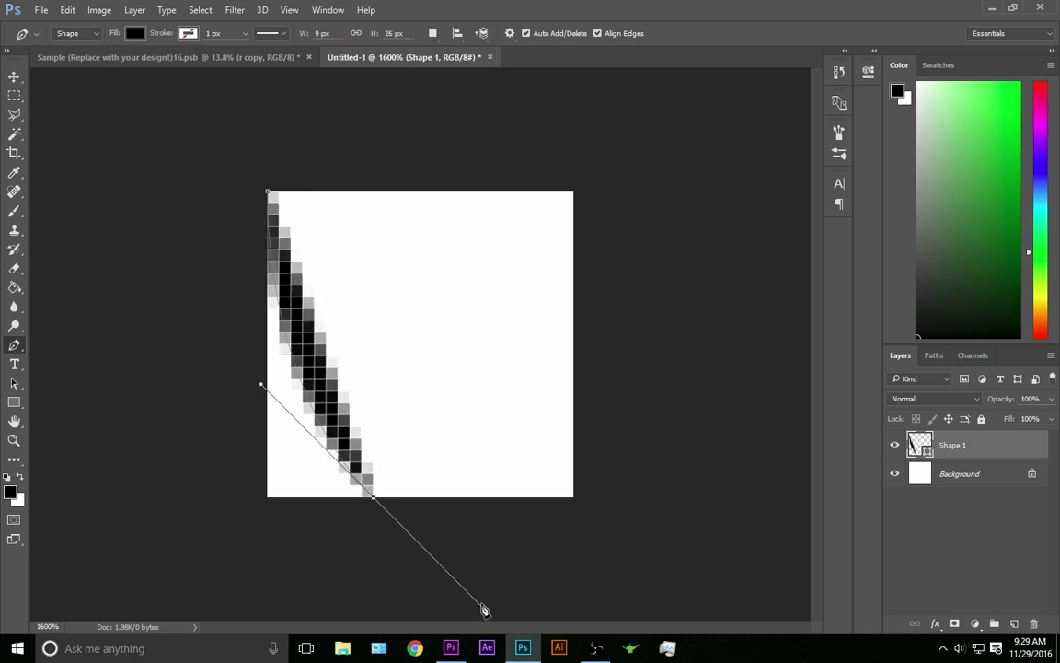
pyautogui.click(374, 501)
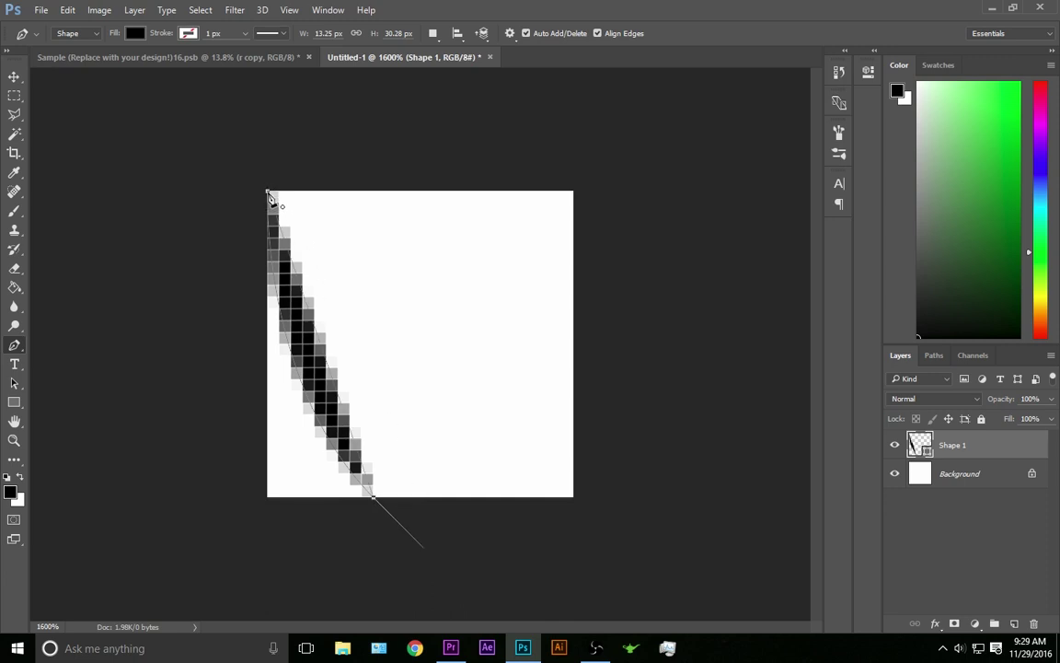
pyautogui.moveTo(268, 192); pyautogui.dragTo(161, 95)
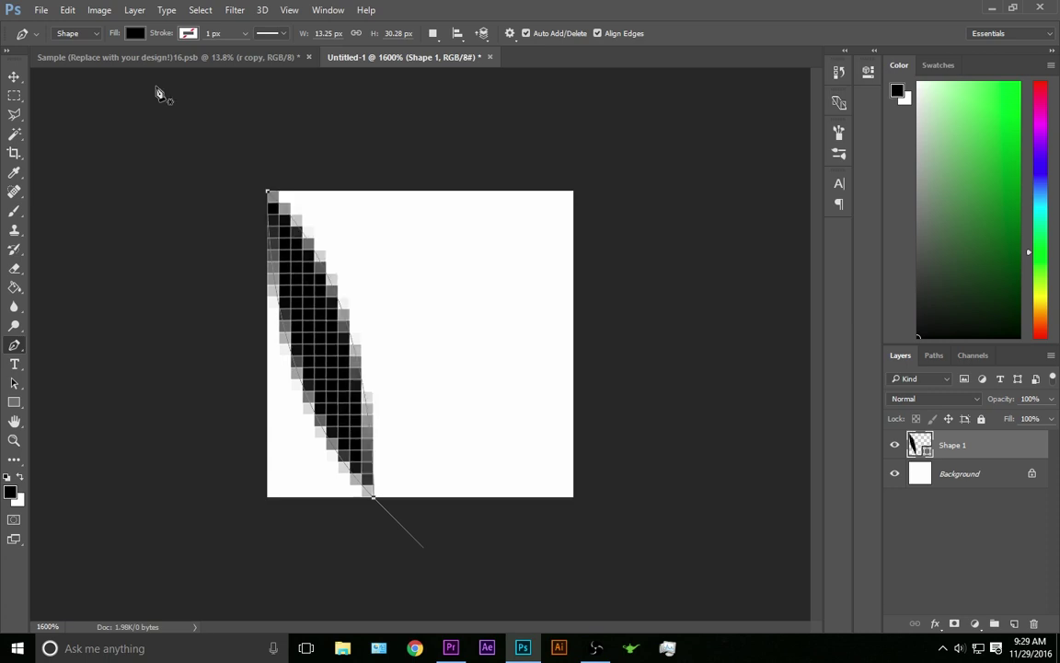
pyautogui.rightClick(975, 450)
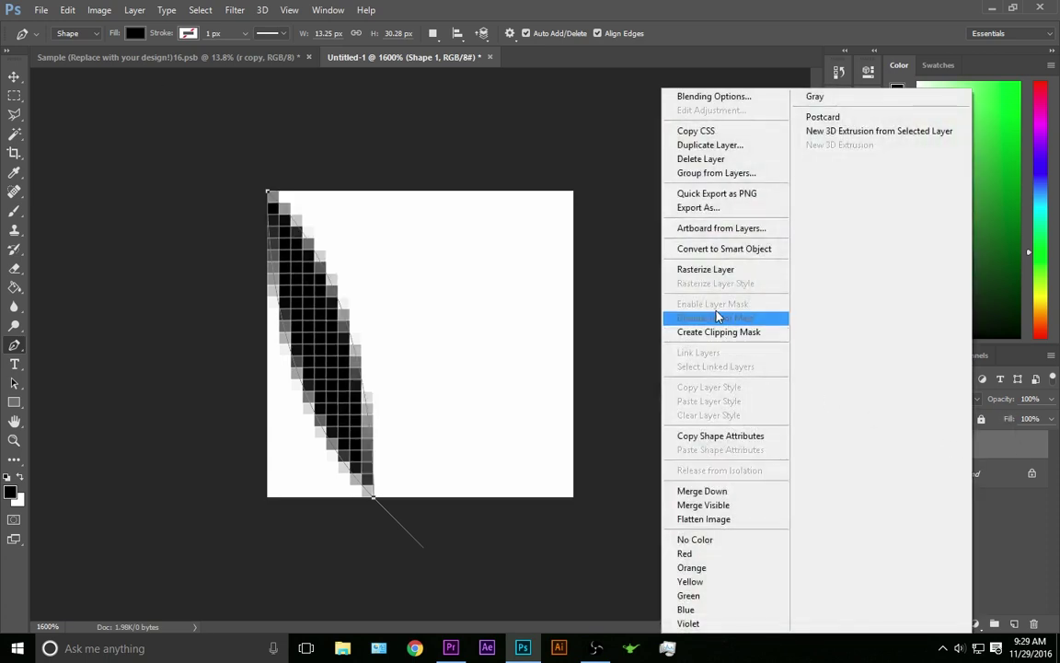
pyautogui.click(686, 273)
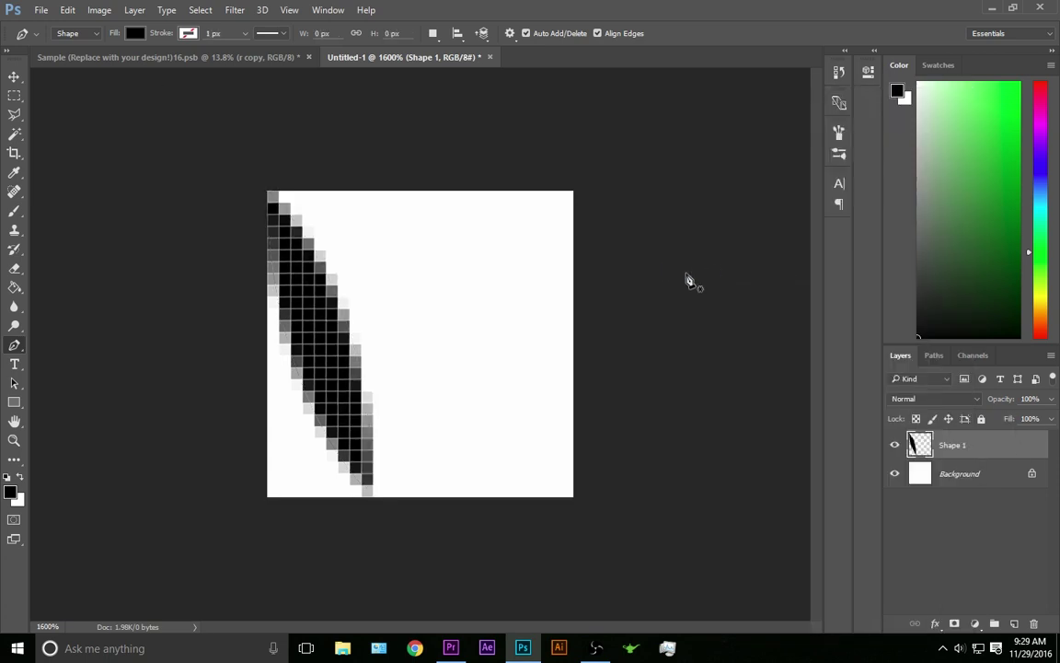
# Nudge the stitch into position and widen it slightly with Free Transform
pyautogui.click(13, 77)
pyautogui.moveTo(327, 355)
pyautogui.mouseDown()
pyautogui.moveTo(346, 354)
pyautogui.moveTo(337, 354)
pyautogui.mouseUp()
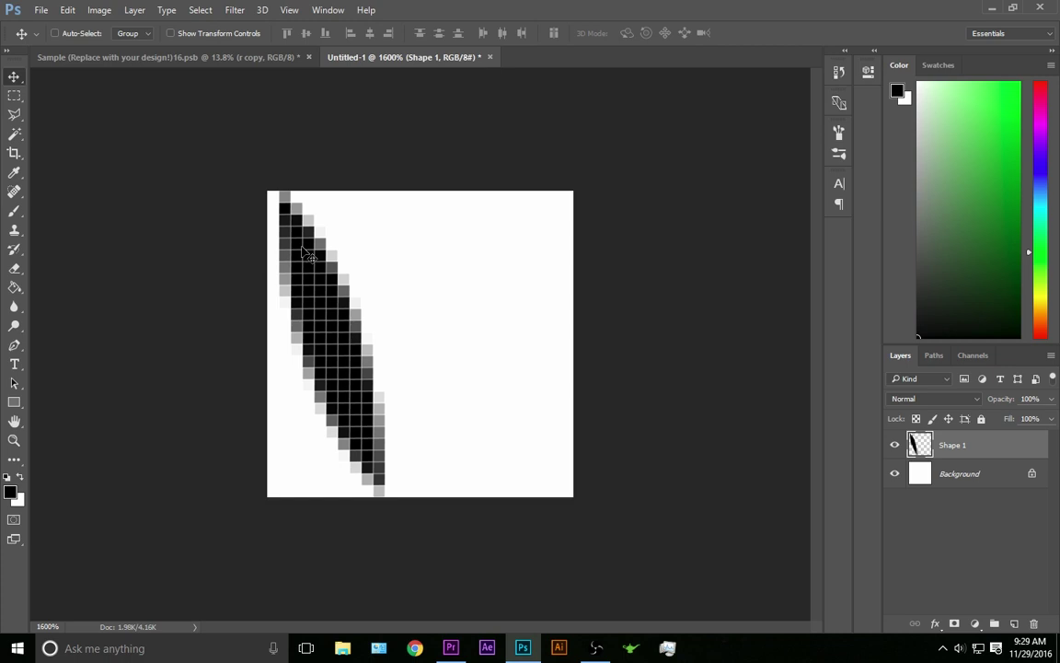
pyautogui.moveTo(304, 250); pyautogui.dragTo(300, 250)
pyautogui.hotkey('ctrl', 't')
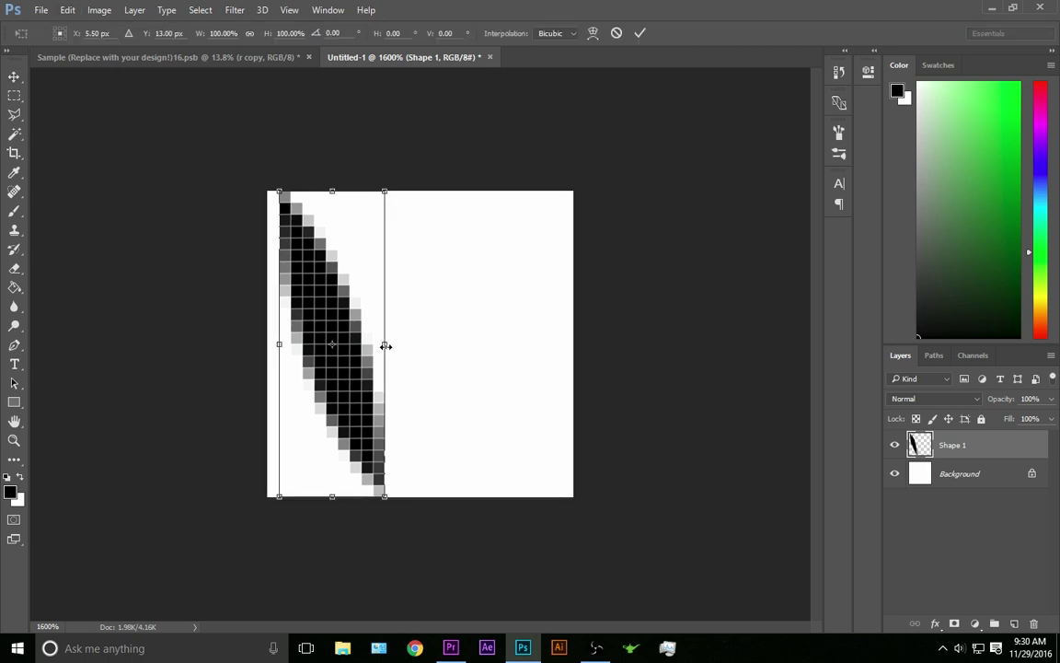
pyautogui.moveTo(385, 346); pyautogui.dragTo(402, 346)
pyautogui.press('Return')
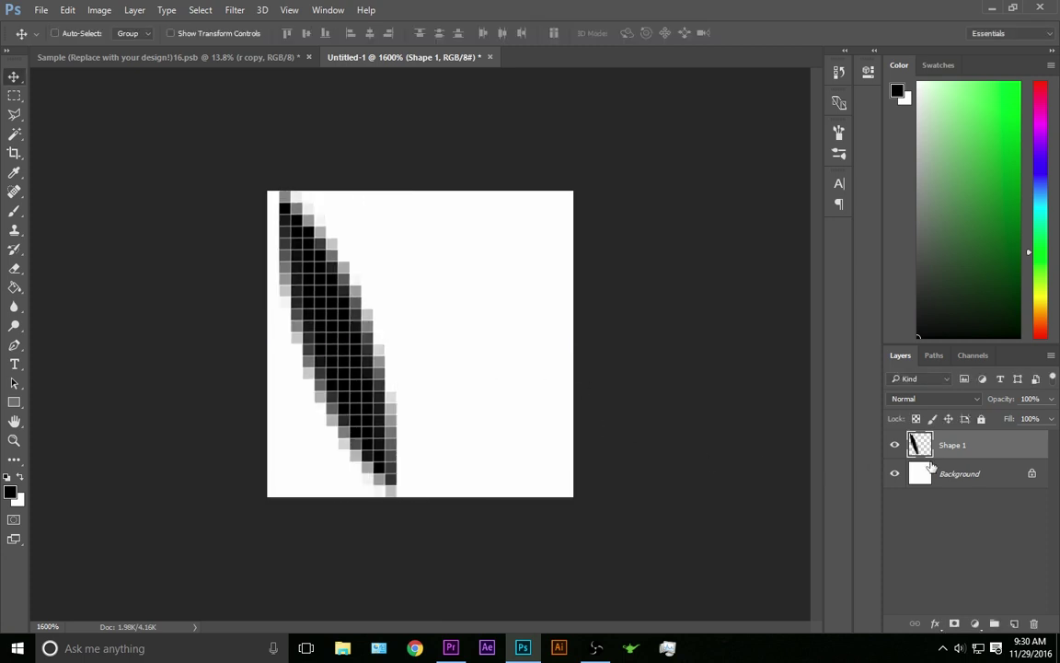
# Duplicate the stitch layer, flip the copy horizontally, and slide it right to form a V
pyautogui.moveTo(977, 450); pyautogui.dragTo(622, 433)
pyautogui.click(67, 11)
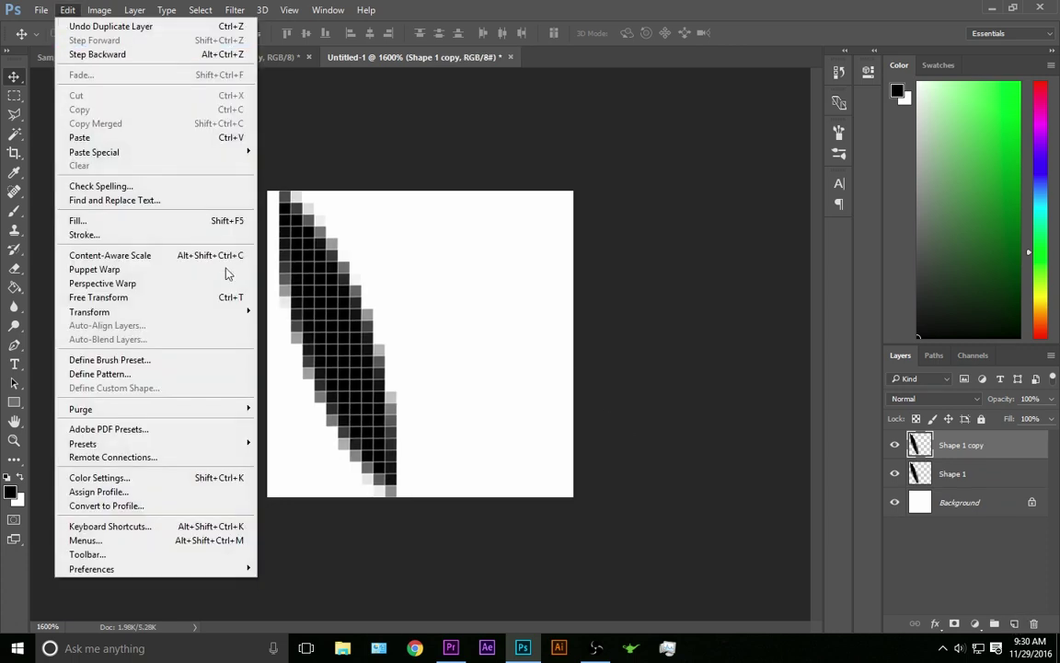
pyautogui.moveTo(173, 312)
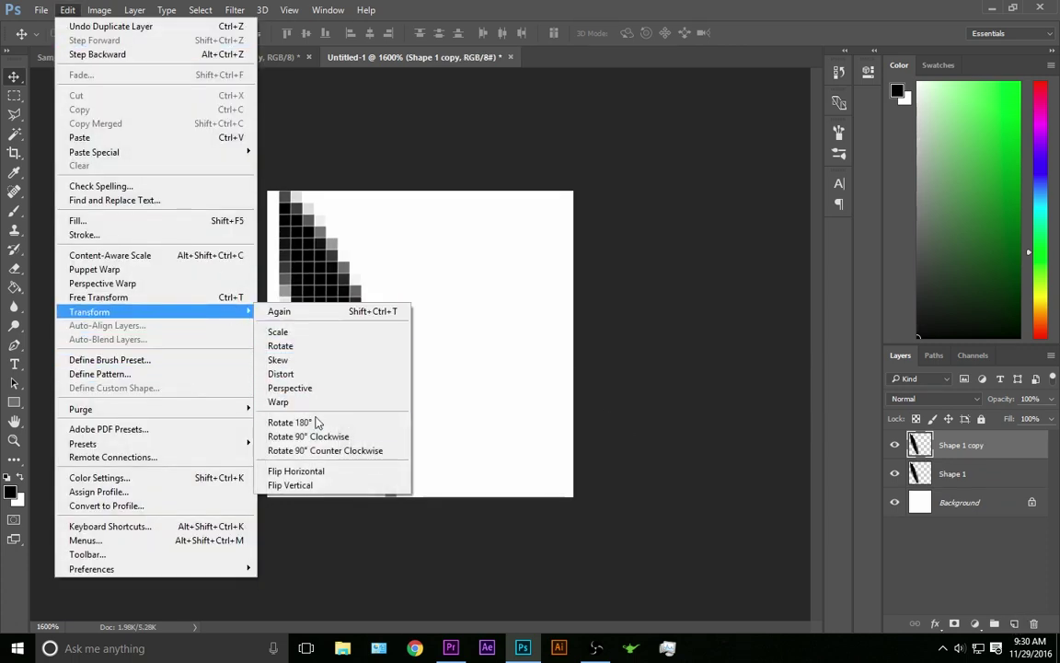
pyautogui.click(327, 472)
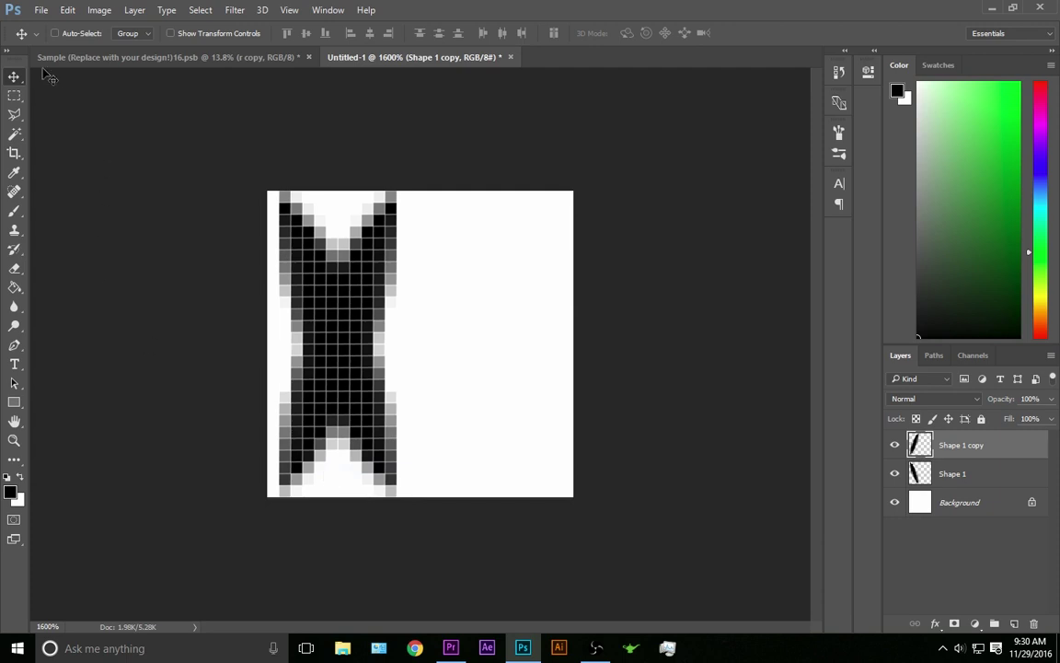
pyautogui.moveTo(368, 357); pyautogui.dragTo(448, 365)
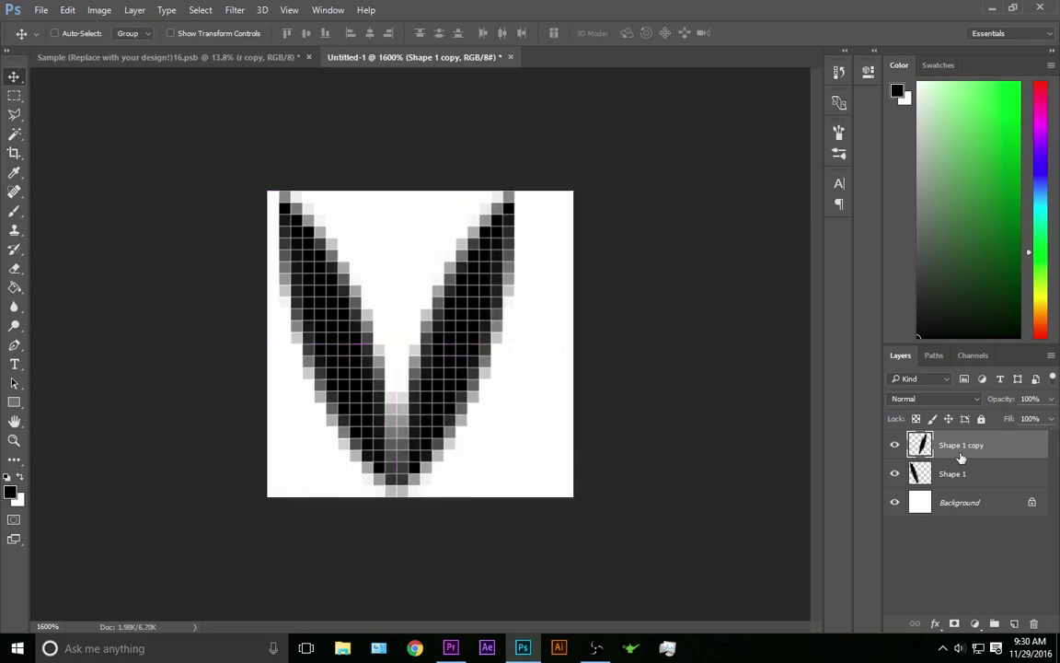
# Merge Shape 1 copy down into Shape 1 and adjust the V's width with Free Transform
pyautogui.rightClick(990, 456)
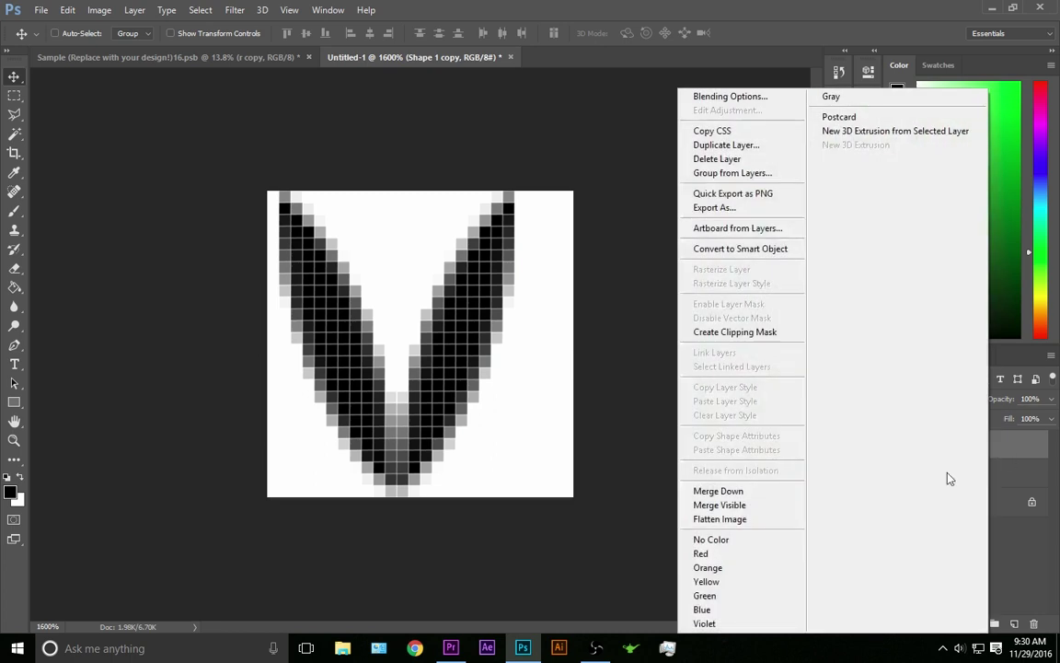
pyautogui.click(761, 493)
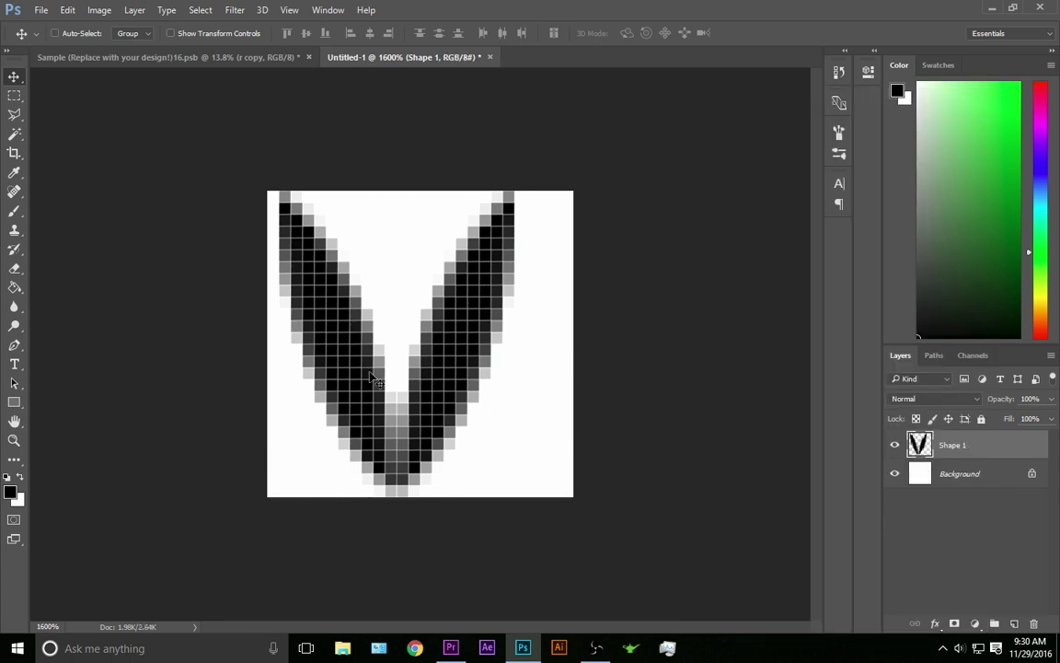
pyautogui.press('ctrl')
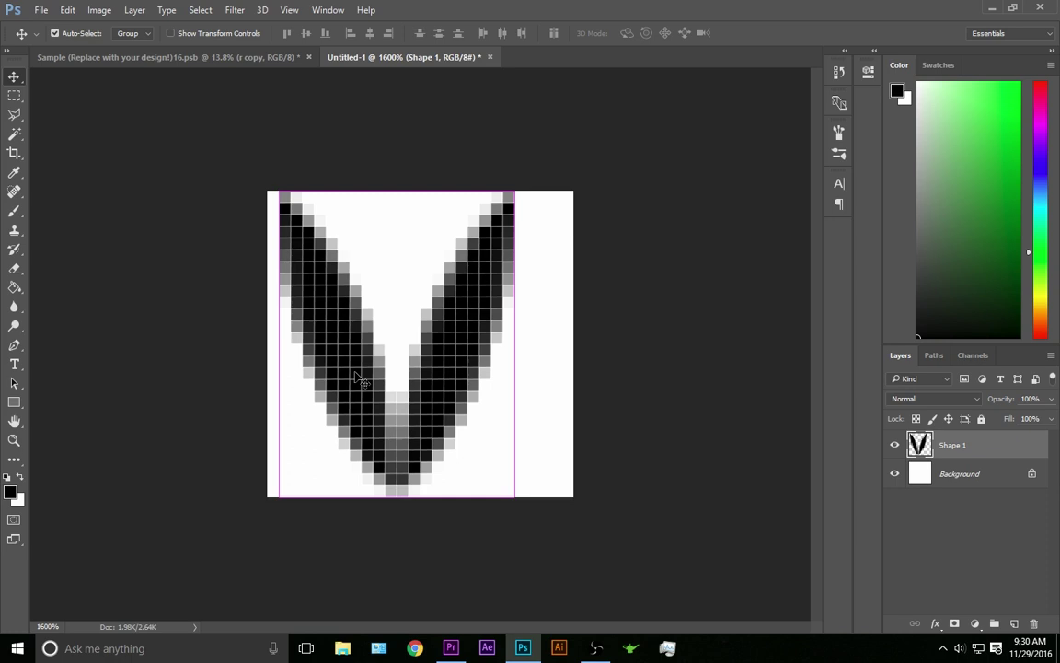
pyautogui.hotkey('ctrl', 't')
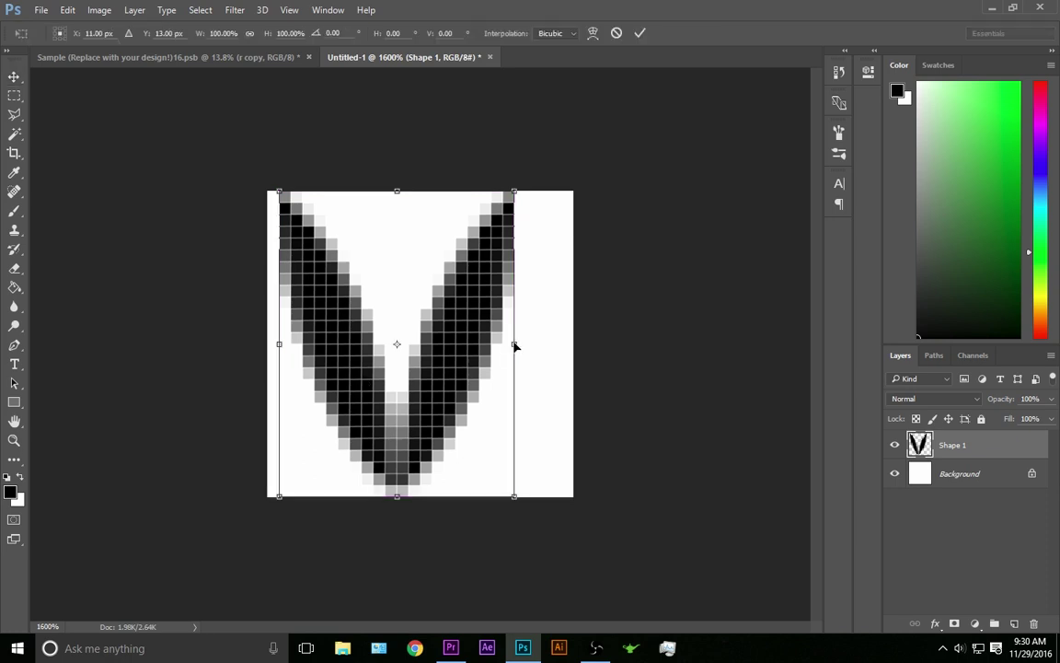
pyautogui.moveTo(515, 345); pyautogui.dragTo(558, 348)
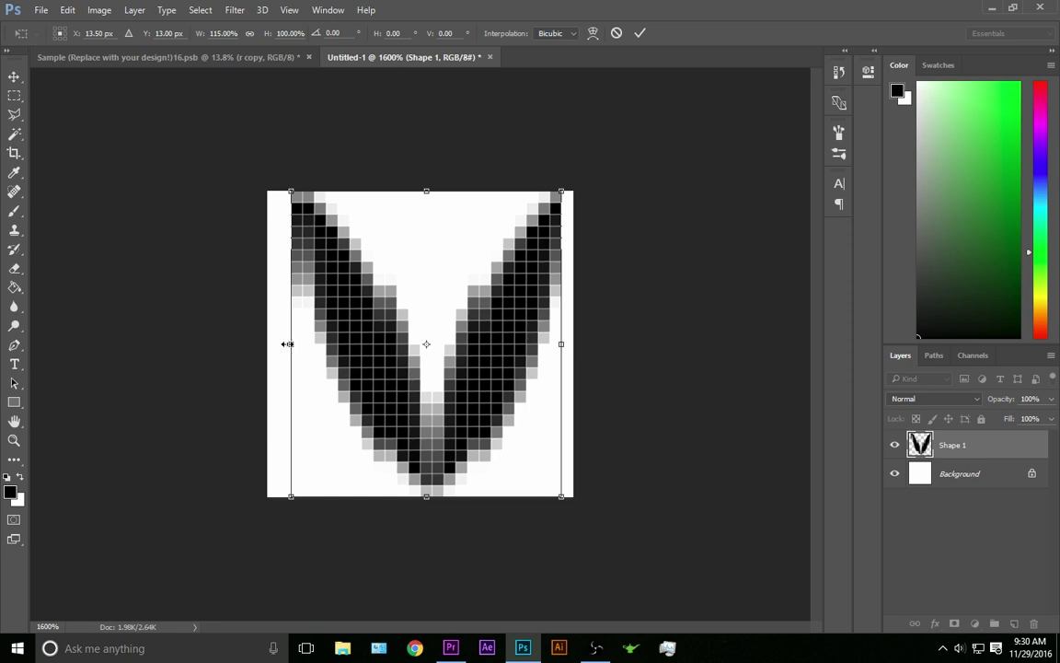
pyautogui.moveTo(287, 343); pyautogui.dragTo(291, 343)
pyautogui.hotkey('ctrl', 'z')
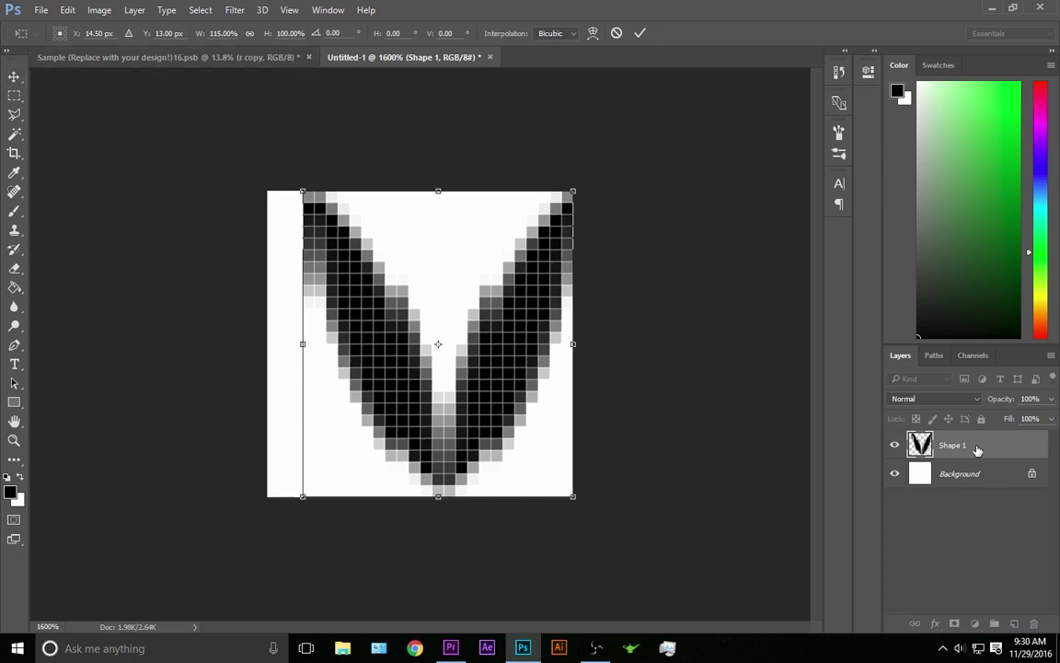
pyautogui.press('Return')
# Re-centre the V on the tile, ending at 95.65% width
pyautogui.moveTo(401, 379); pyautogui.dragTo(383, 378)
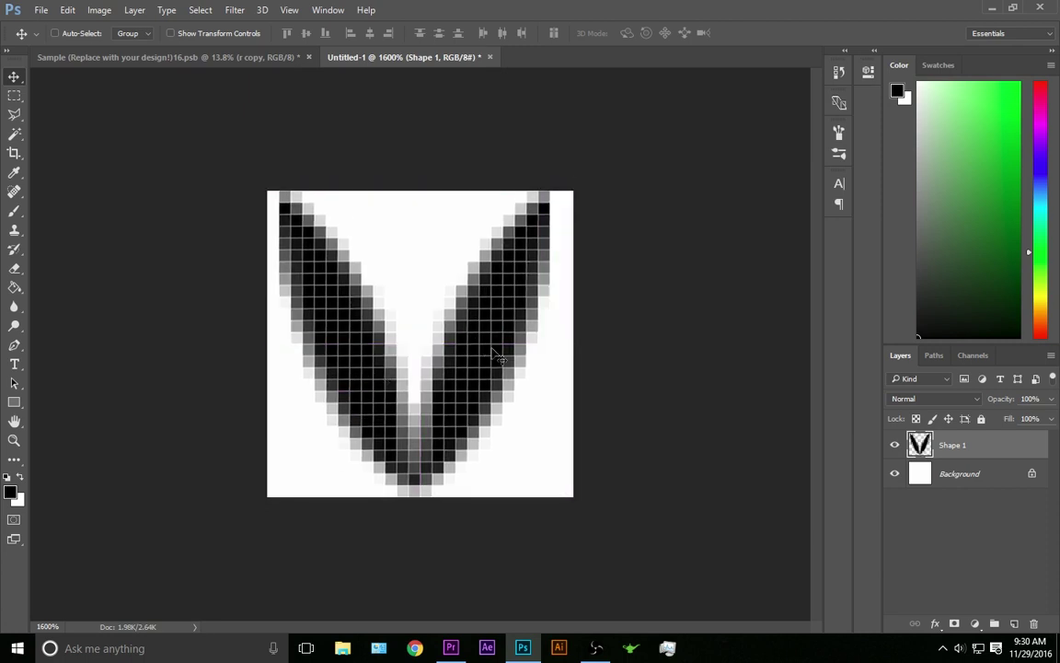
pyautogui.moveTo(502, 349); pyautogui.dragTo(538, 343)
pyautogui.hotkey('ctrl', 't')
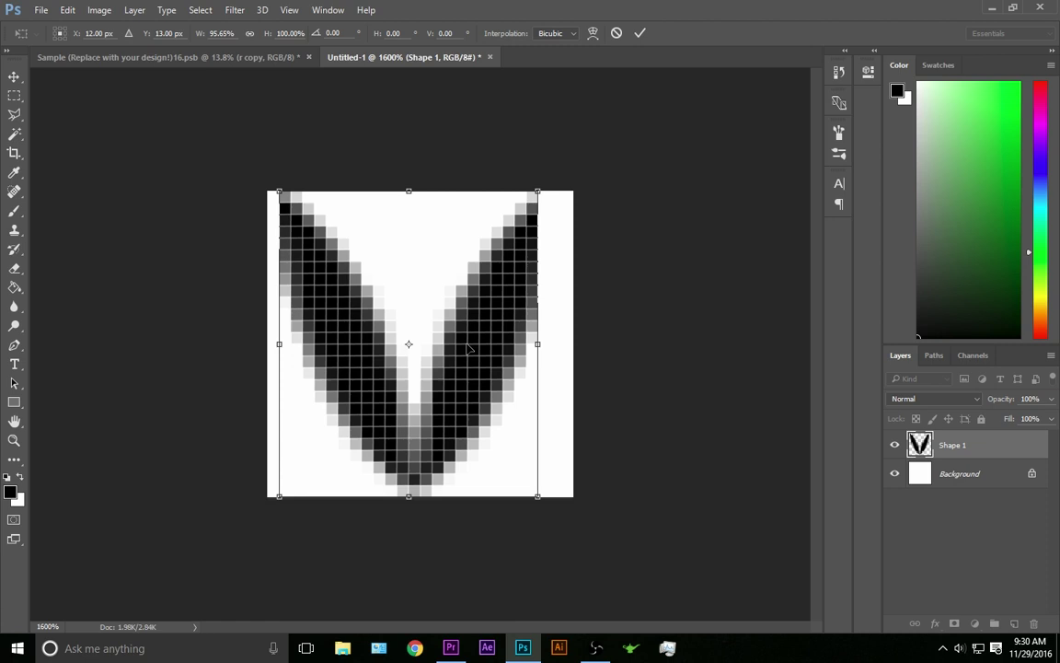
pyautogui.moveTo(461, 381); pyautogui.dragTo(466, 381)
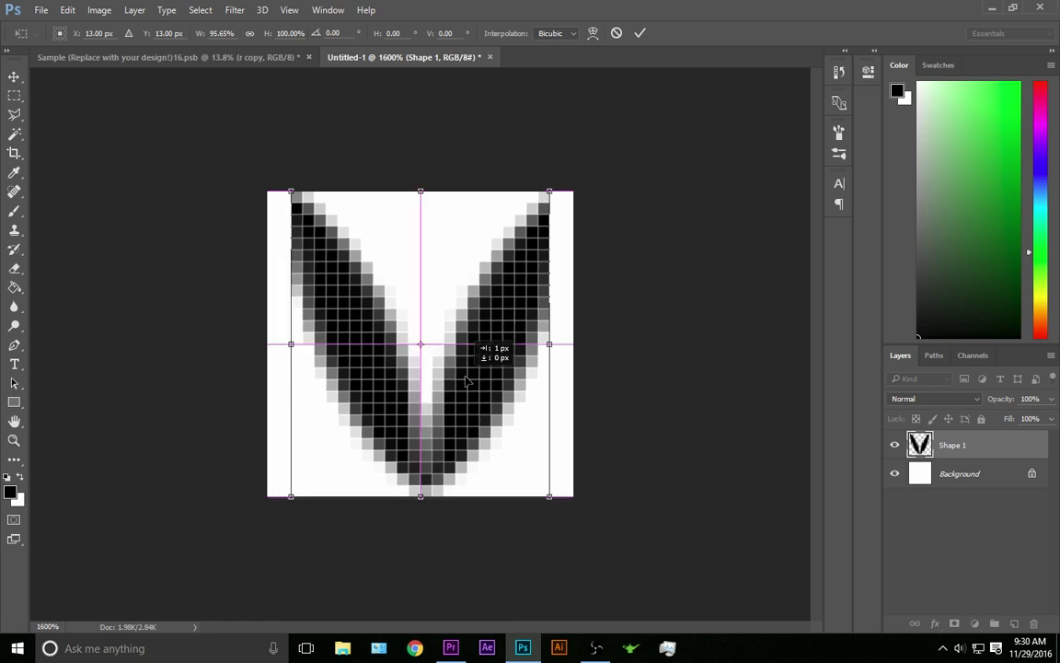
pyautogui.press('Return')
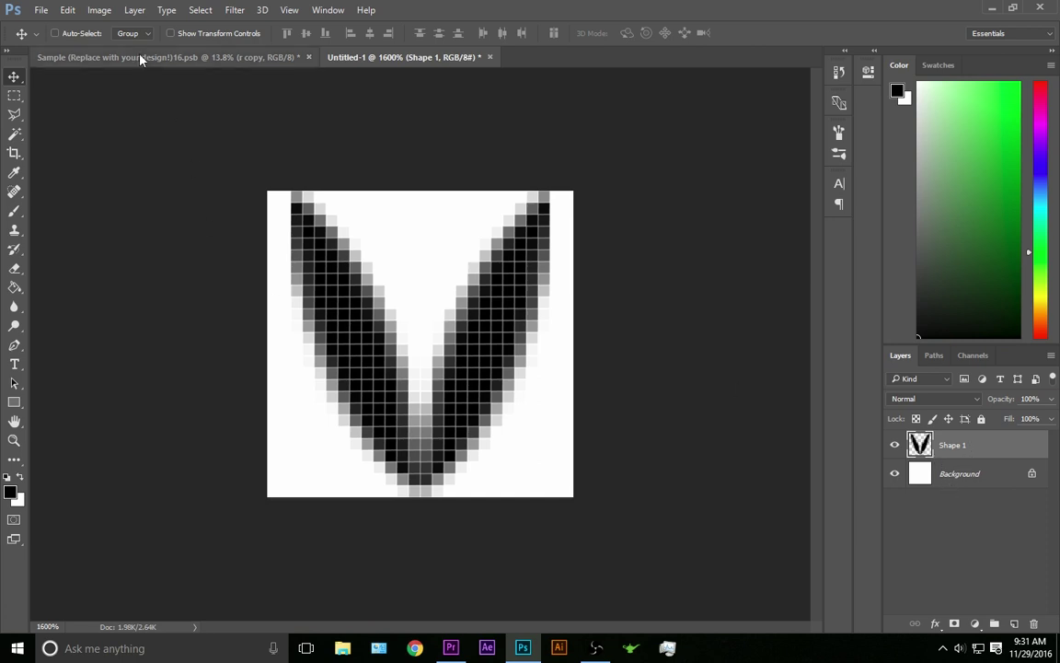
# Define the V tile as a pattern named 'XmasSweater'
pyautogui.click(69, 11)
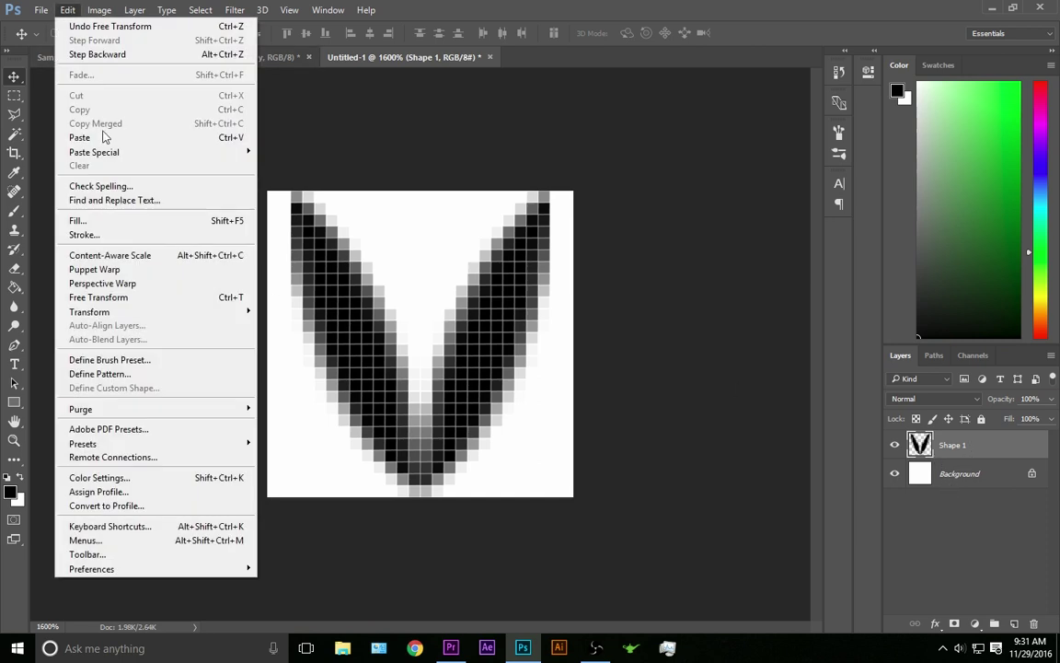
pyautogui.click(121, 375)
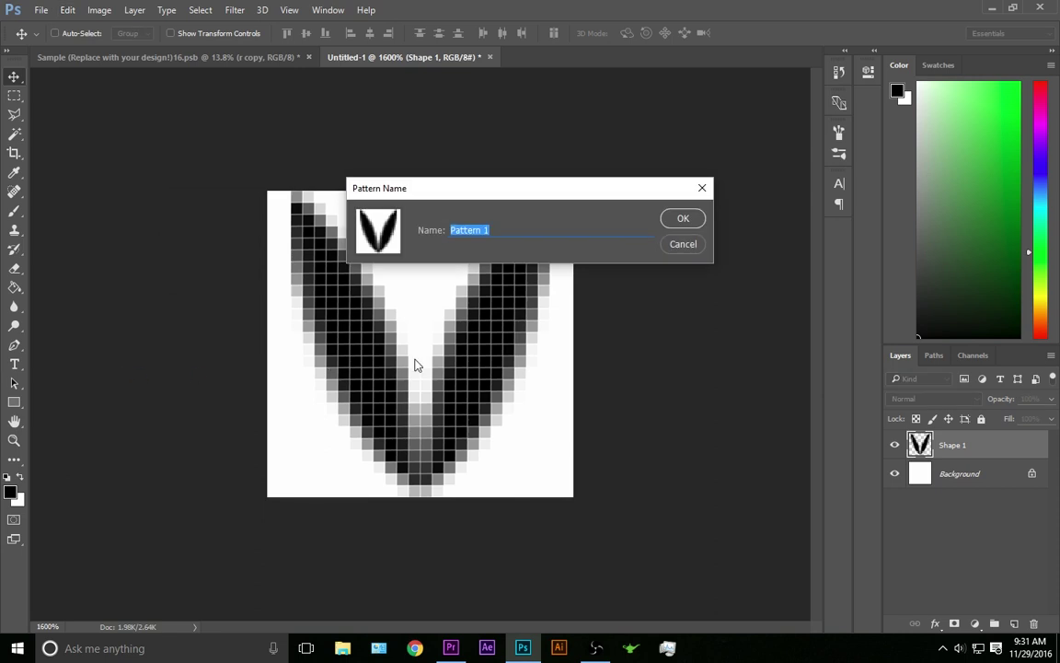
pyautogui.write('XmasSweat')
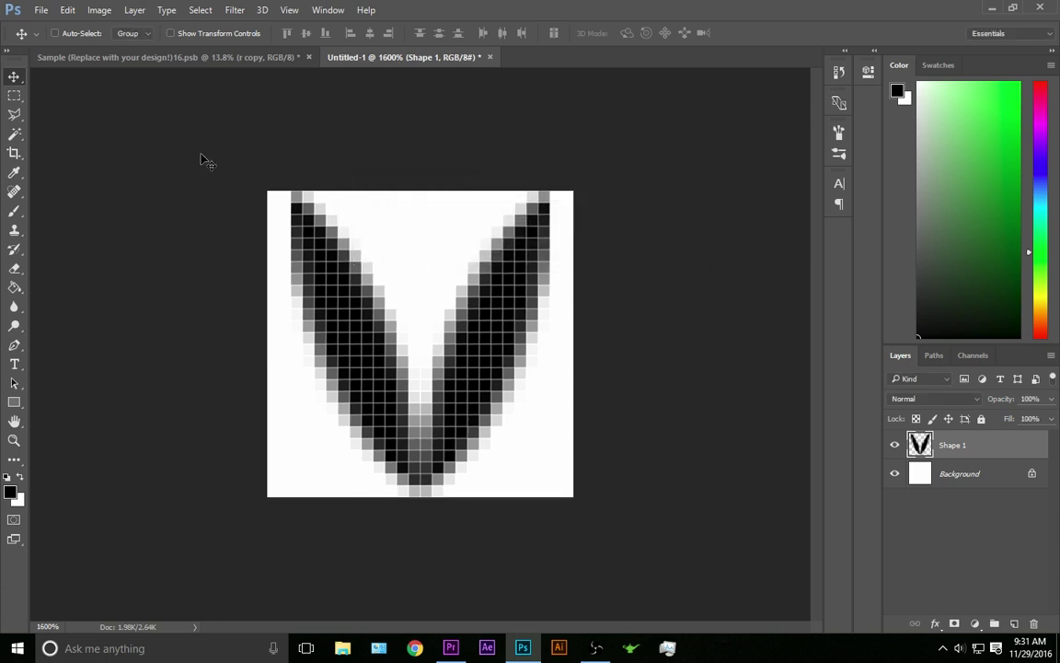
# In the sweater sample, merge all visible artwork into Rectangle 1 copy, leaving Clean Layer separate
pyautogui.click(217, 58)
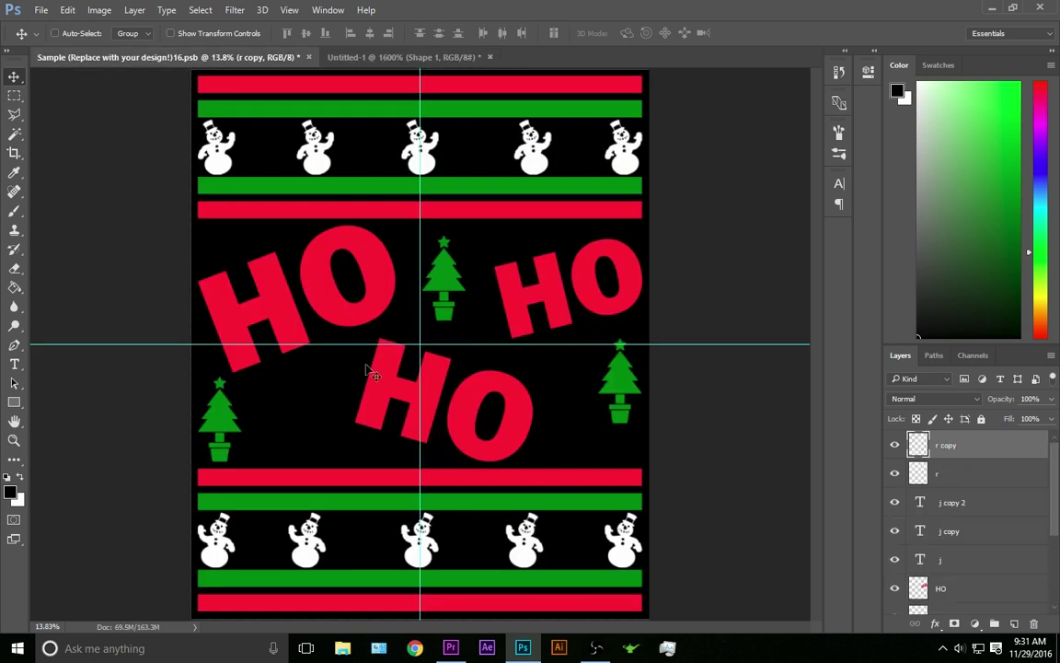
pyautogui.scroll(-3, 1058, 476)
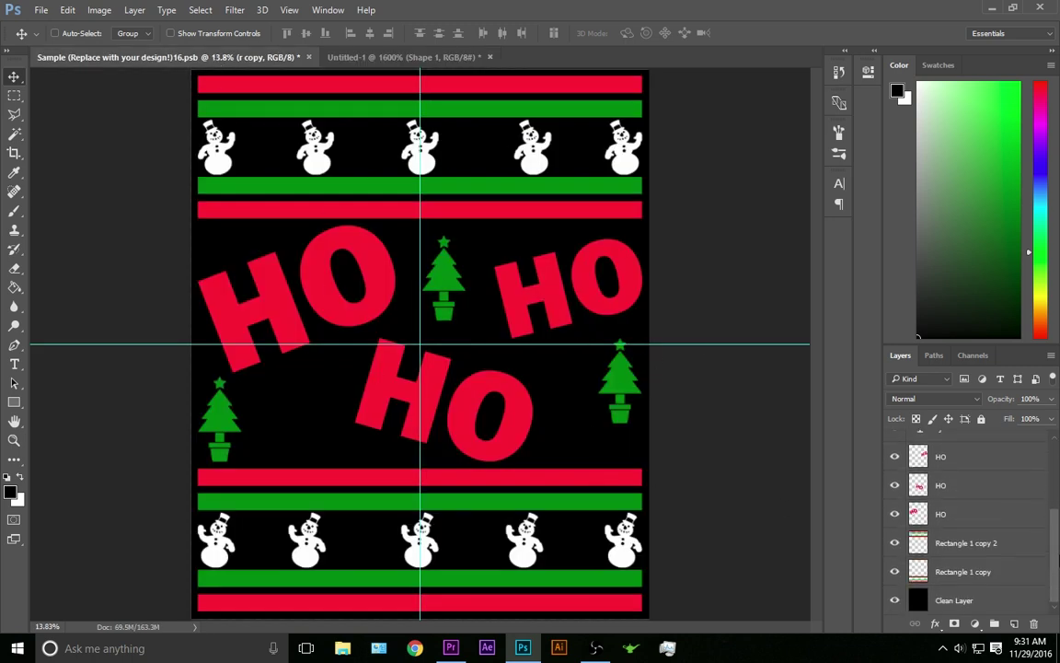
pyautogui.scroll(3, 1058, 475)
pyautogui.scroll(-4, 1058, 473)
pyautogui.click(894, 600)
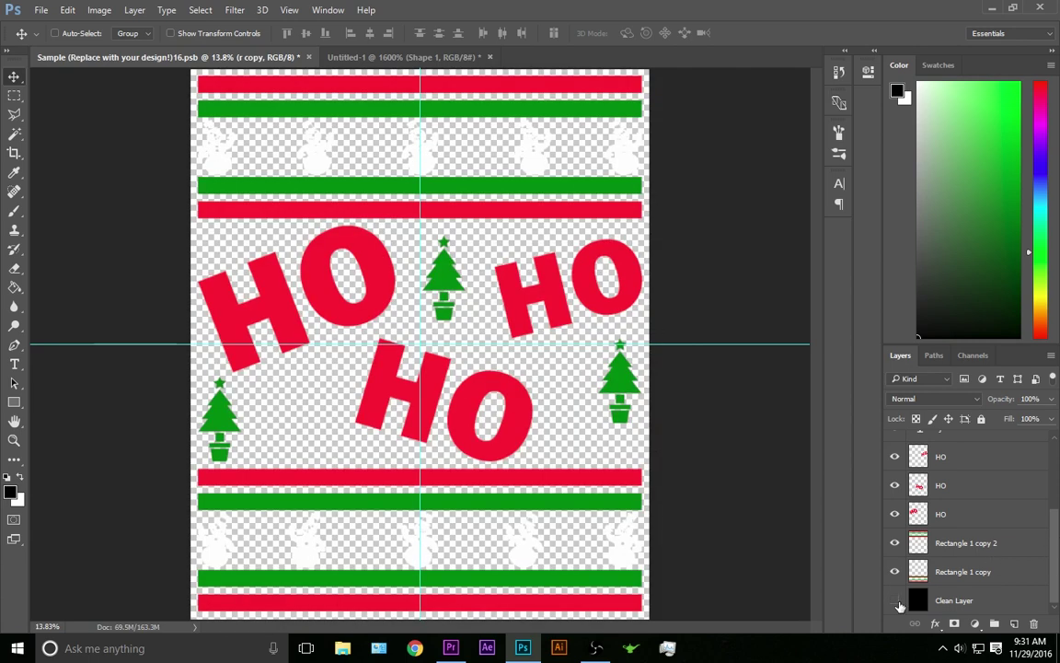
pyautogui.rightClick(975, 582)
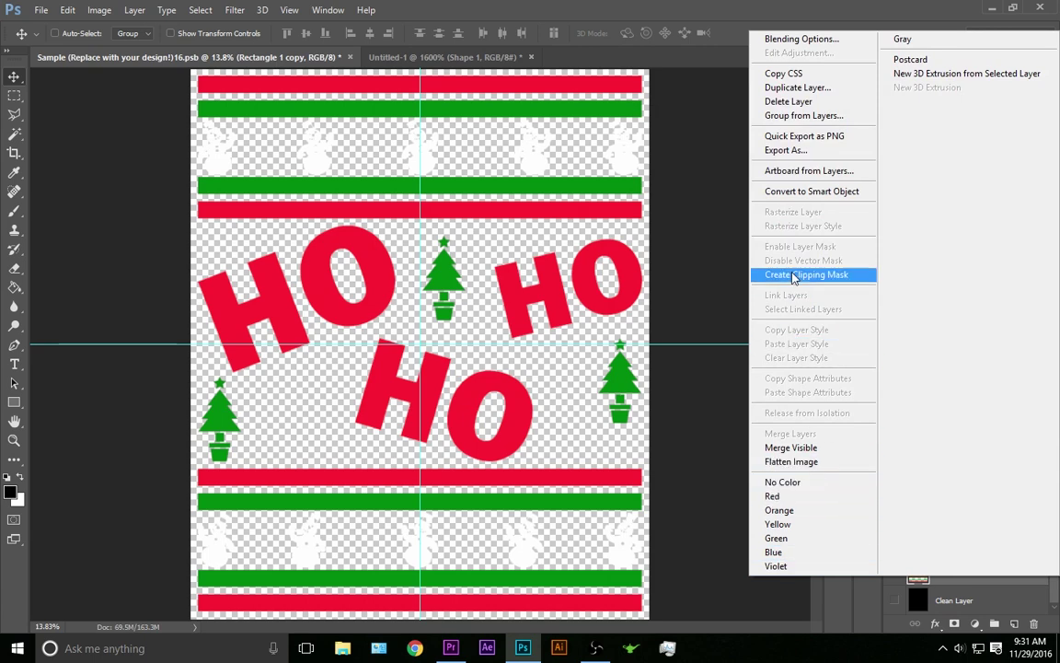
pyautogui.click(815, 447)
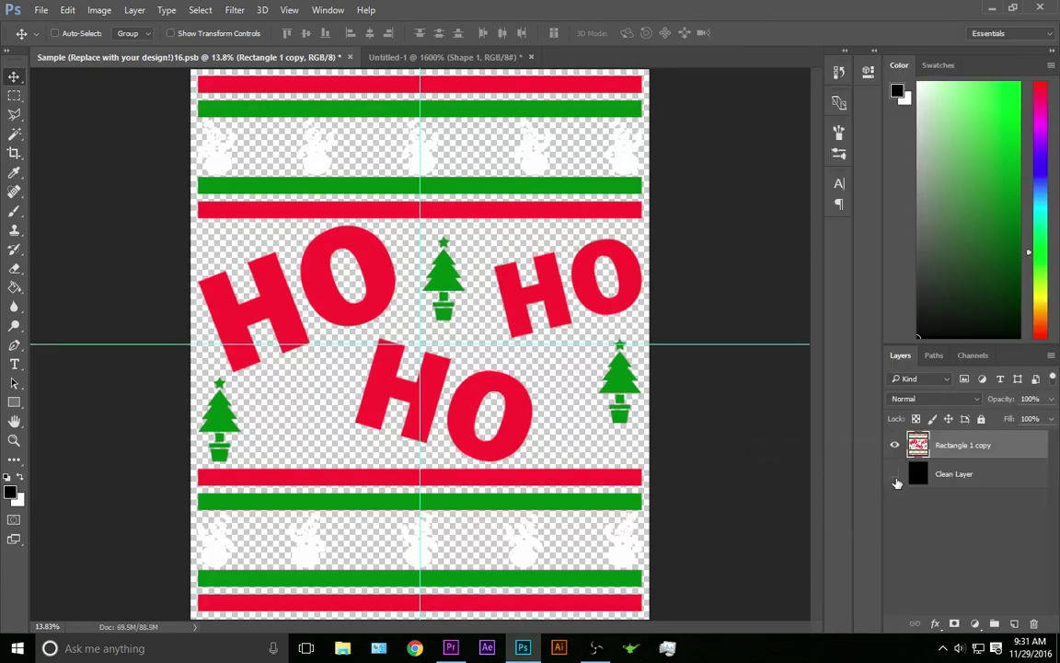
pyautogui.click(894, 474)
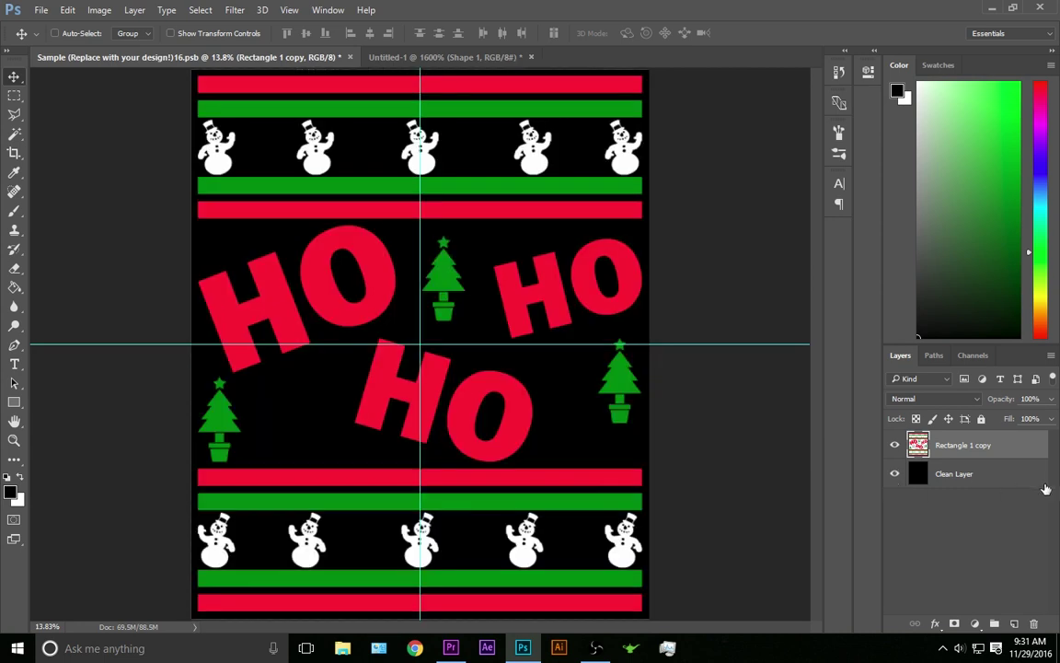
# Add a Pattern Overlay effect to Clean Layer from the fx menu
pyautogui.click(961, 476)
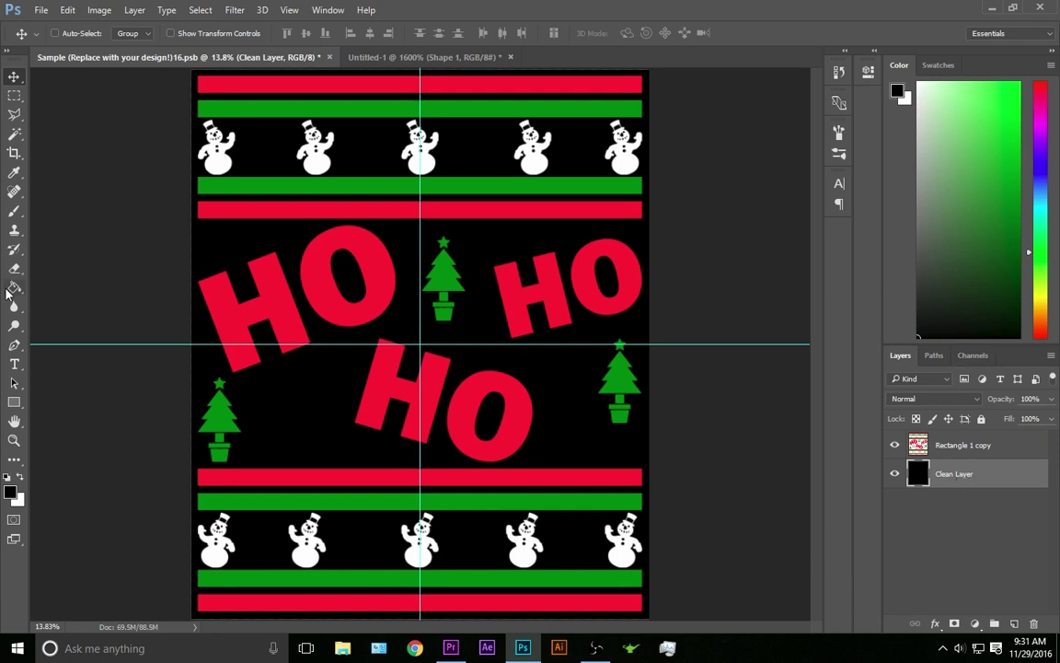
pyautogui.click(935, 623)
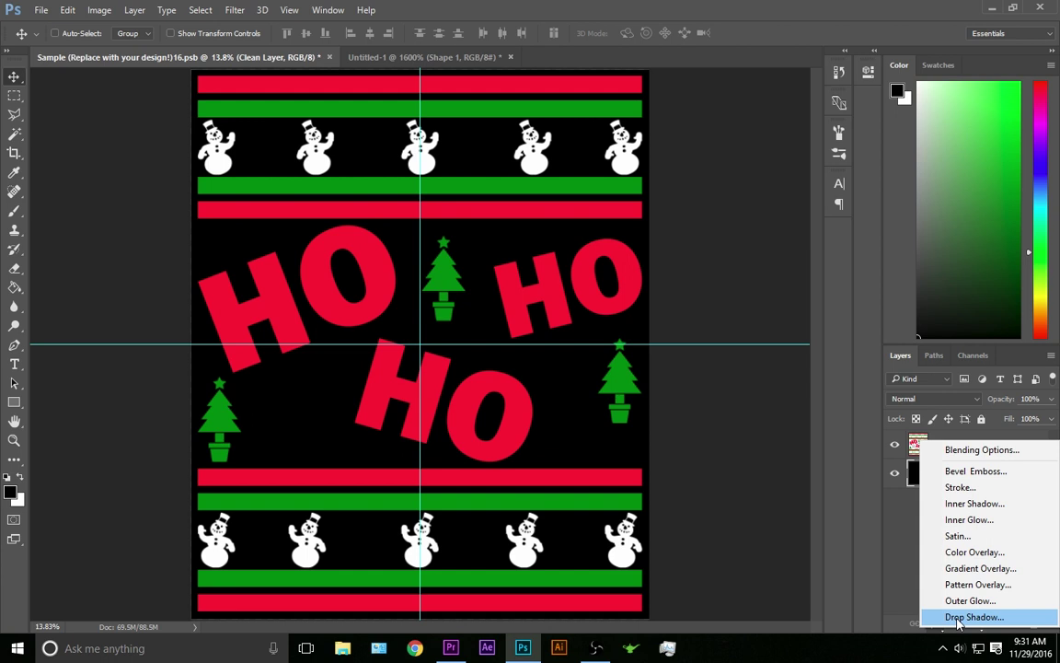
pyautogui.click(897, 559)
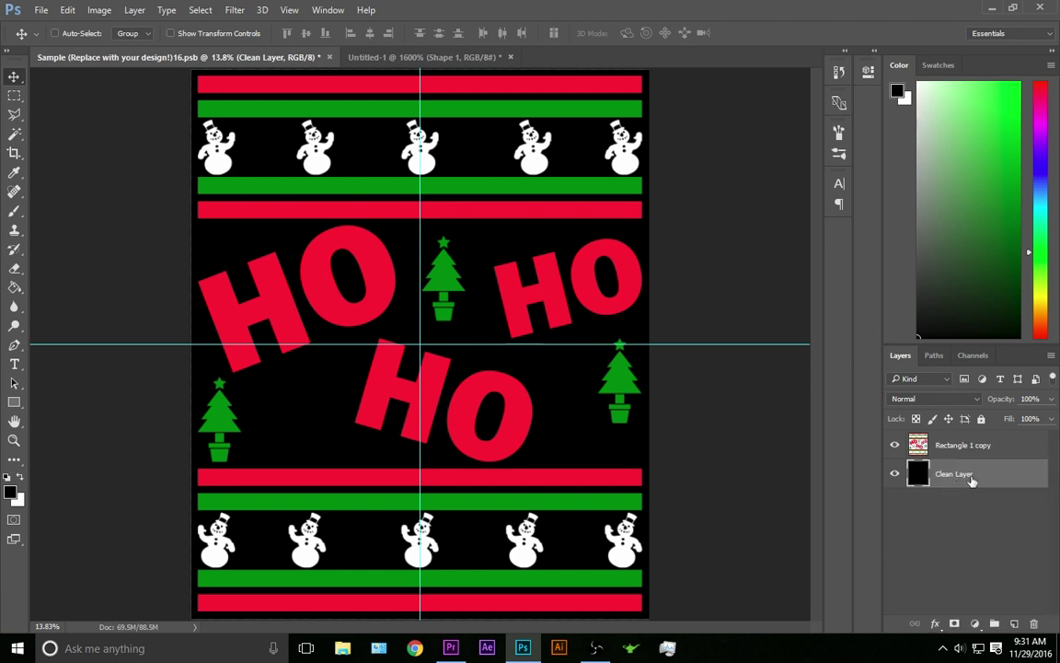
pyautogui.click(935, 623)
pyautogui.click(903, 492)
pyautogui.doubleClick(962, 473)
pyautogui.press('Return')
pyautogui.click(935, 623)
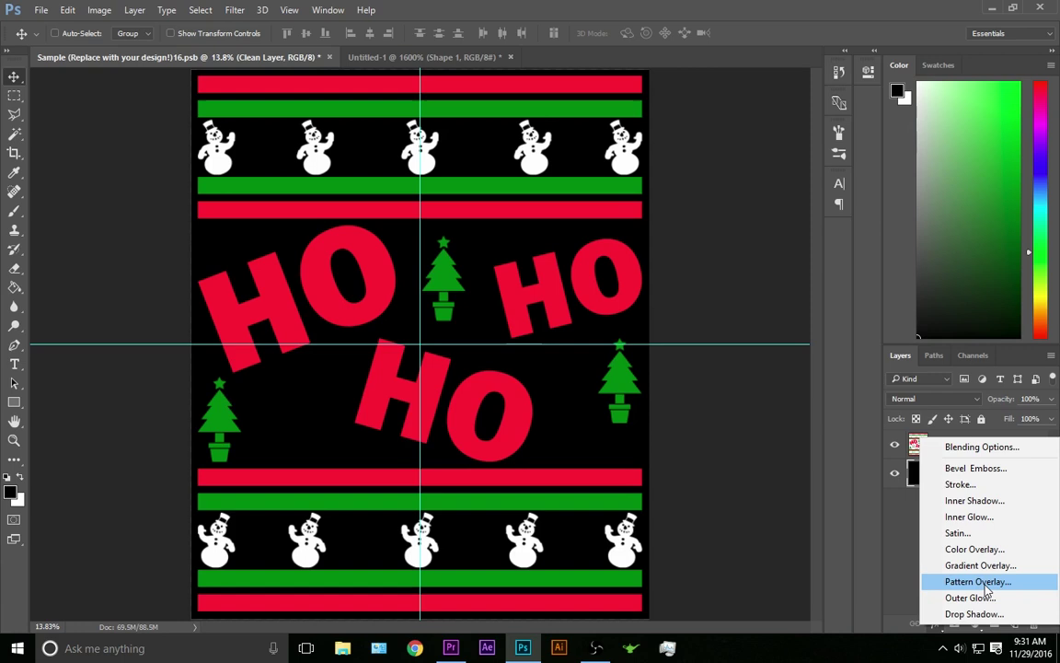
pyautogui.click(885, 524)
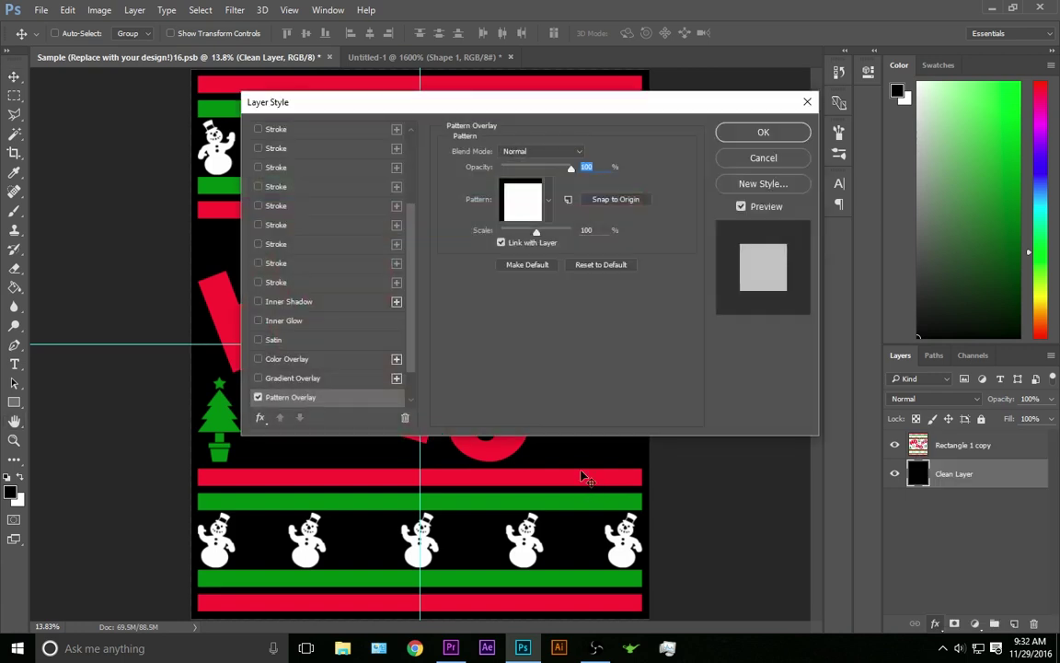
# Apply the V-stitch pattern to Clean Layer at about 207% scale
pyautogui.click(516, 204)
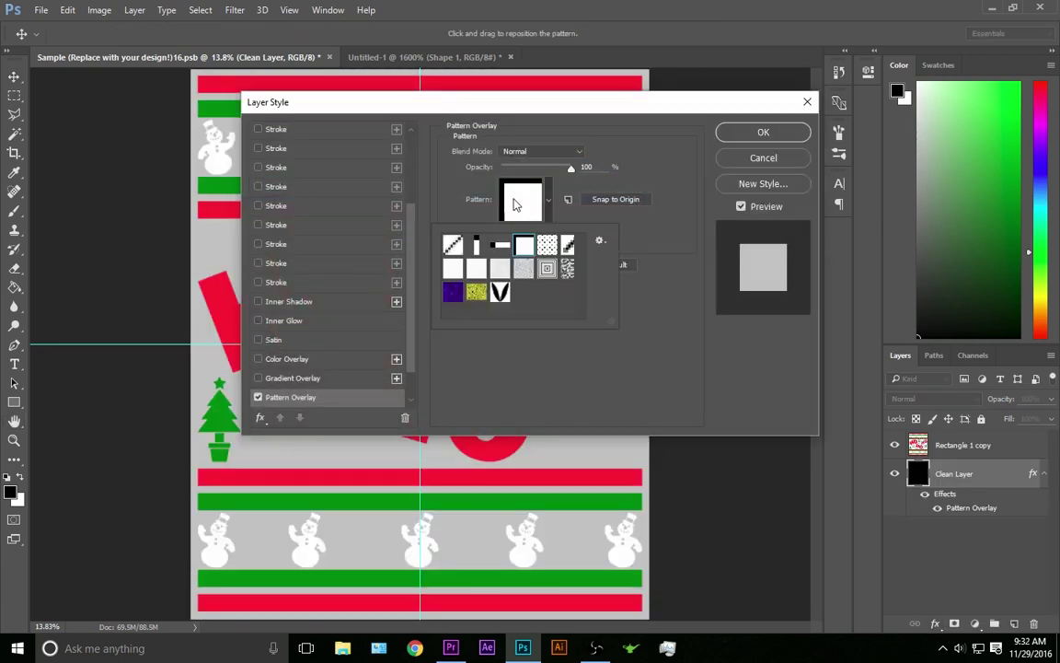
pyautogui.click(501, 293)
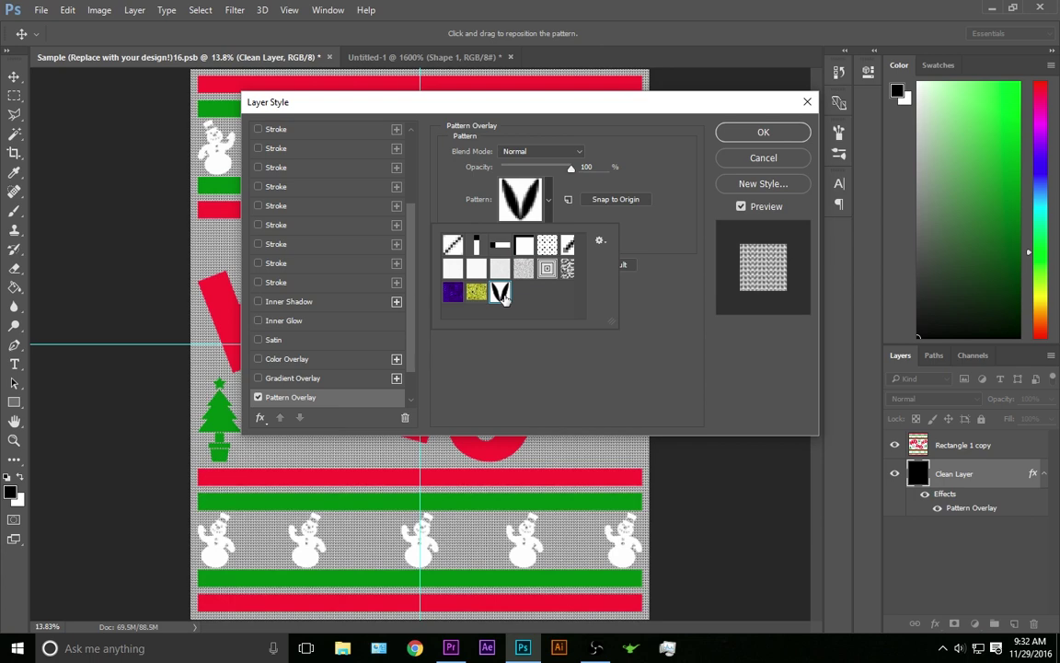
pyautogui.click(642, 247)
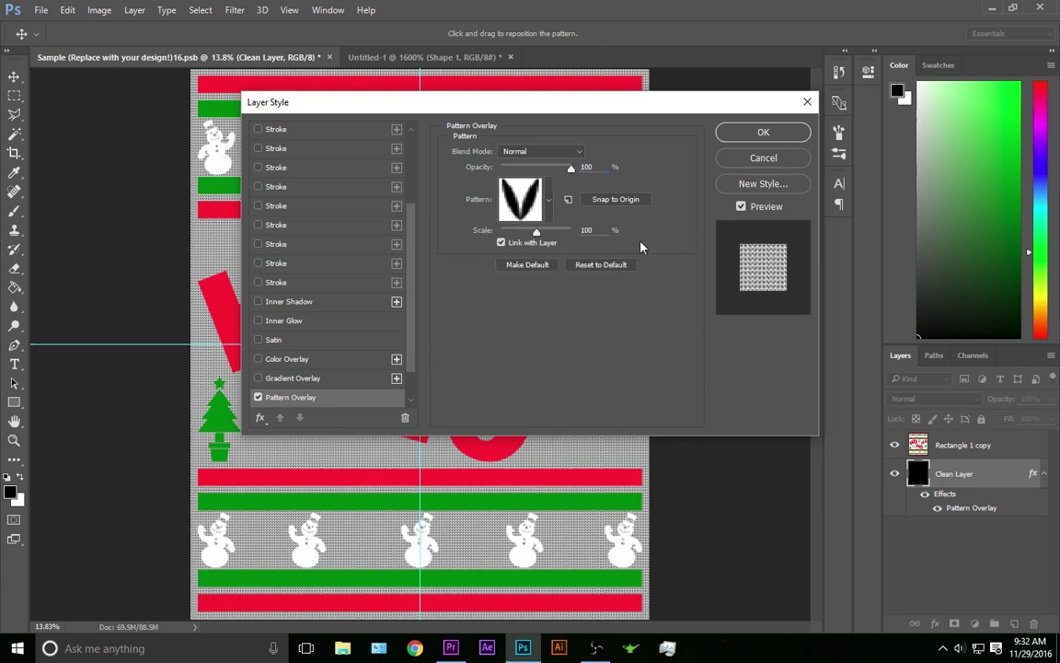
pyautogui.moveTo(535, 233); pyautogui.dragTo(540, 235)
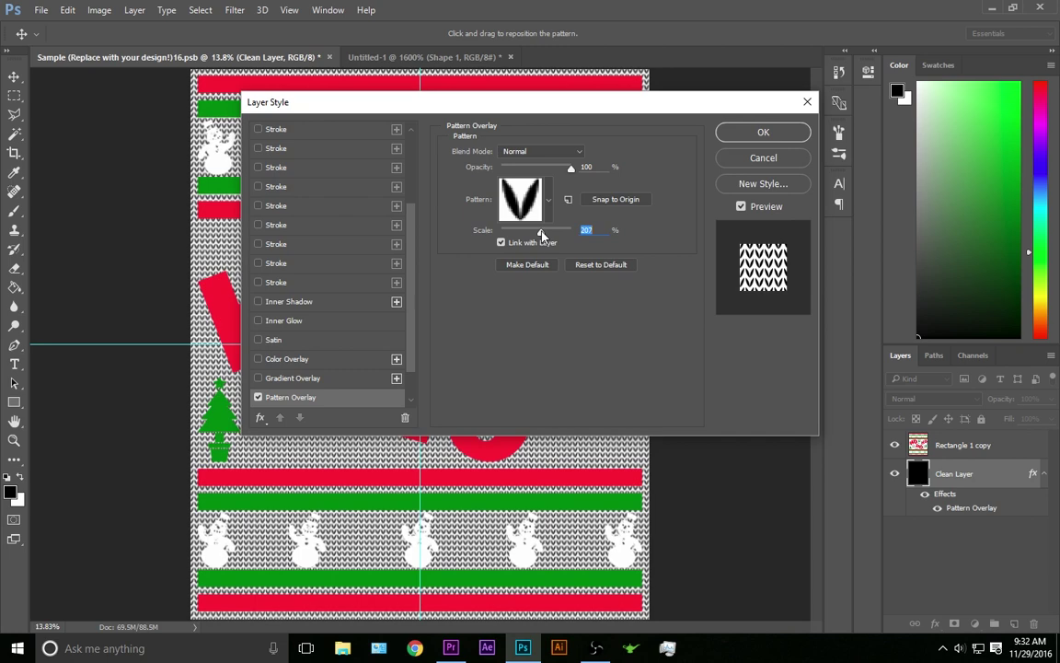
pyautogui.click(750, 133)
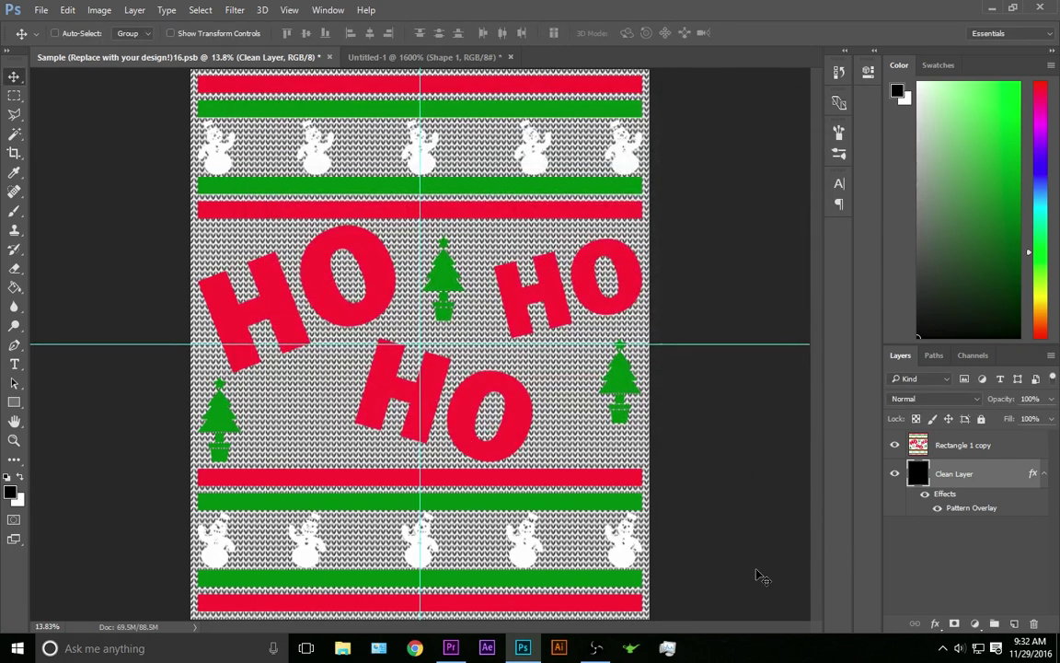
# Hide Rectangle 1 copy, zoom in, and select the stitches via Color Range (Sampled Colors, fuzziness 40)
pyautogui.click(894, 446)
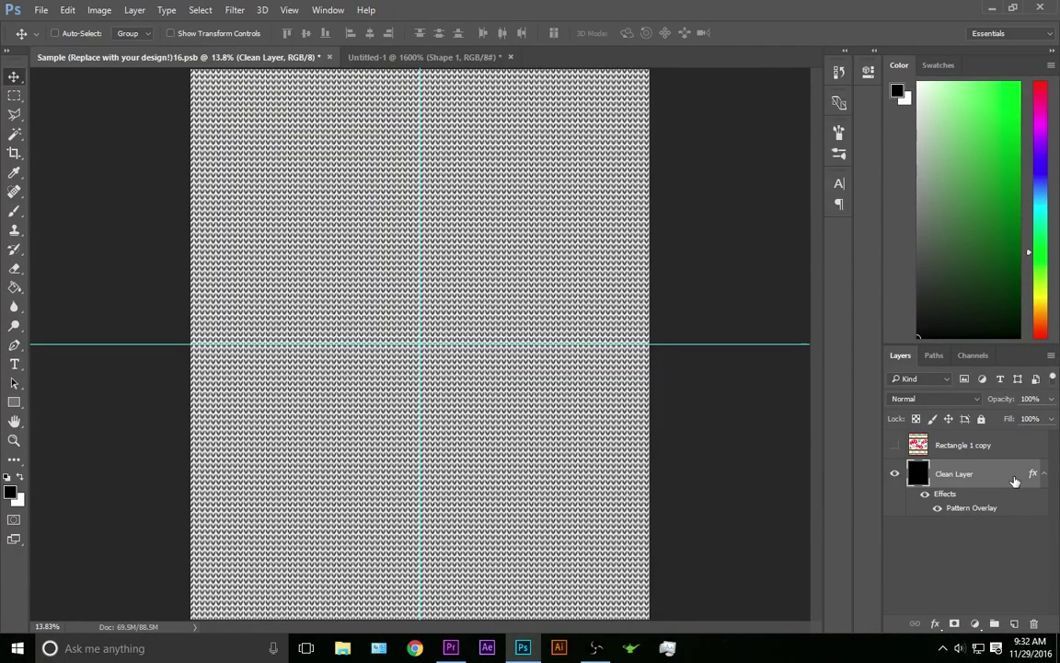
pyautogui.hotkey('ctrl', '+')
pyautogui.hotkey('ctrl', '+')
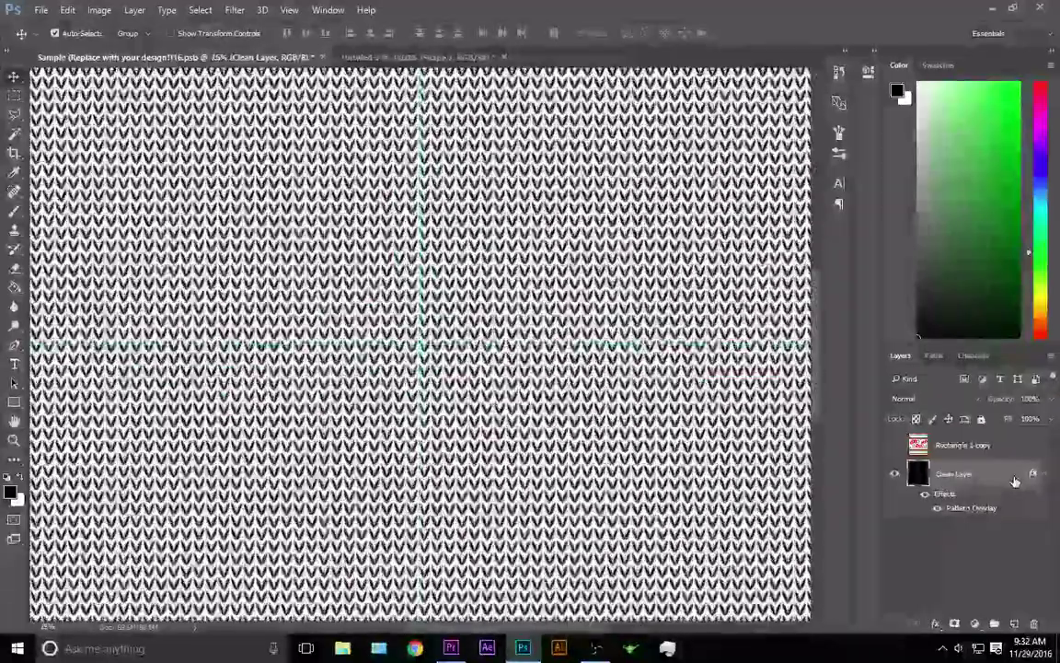
pyautogui.hotkey('ctrl', '+')
pyautogui.click(199, 9)
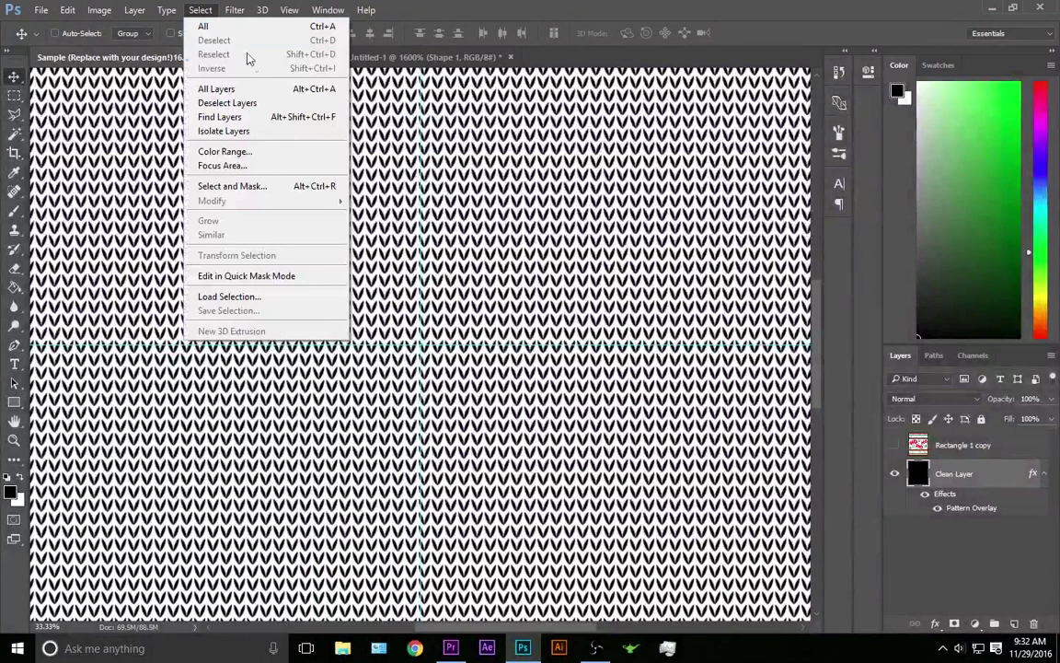
pyautogui.click(224, 151)
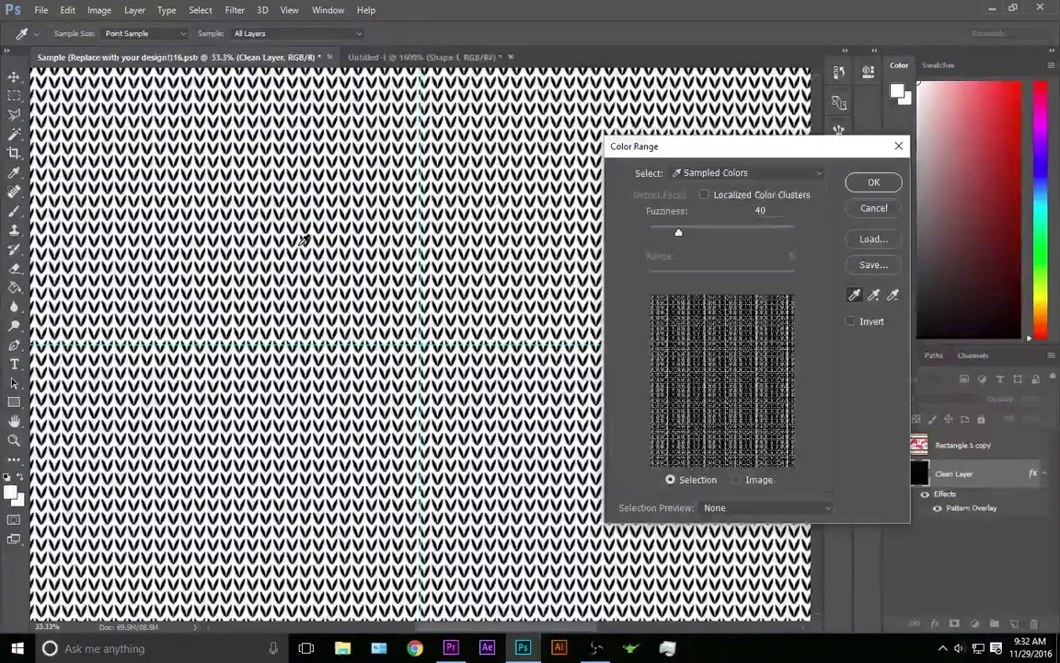
pyautogui.click(873, 181)
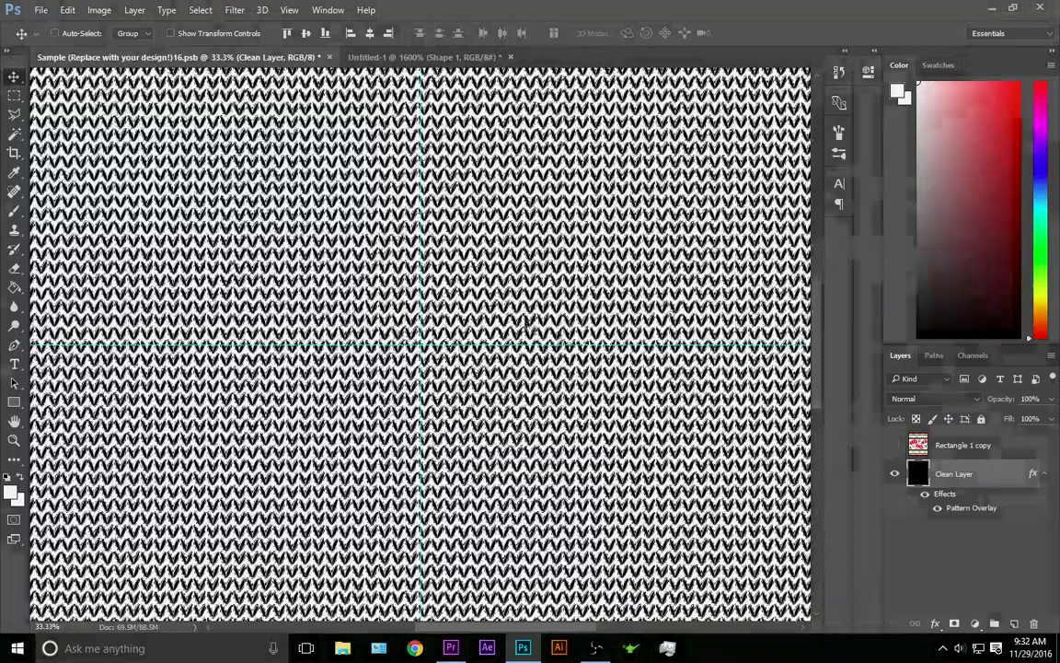
# Hide Clean Layer, zoom to fit the whole design, and select the Rectangle 1 copy layer
pyautogui.click(895, 474)
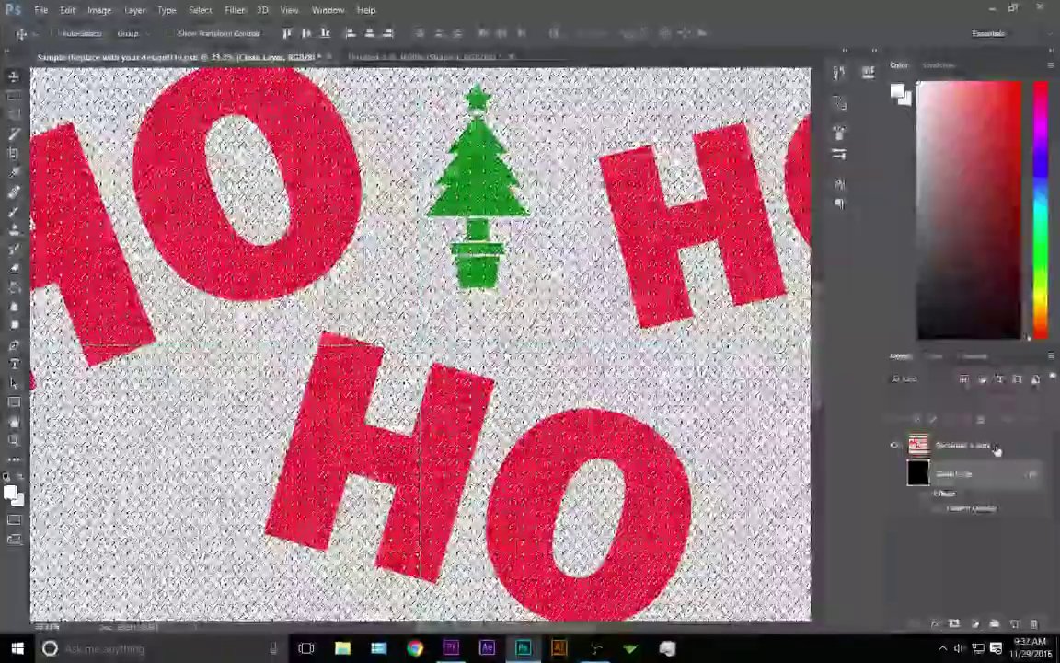
pyautogui.hotkey('ctrl', '0')
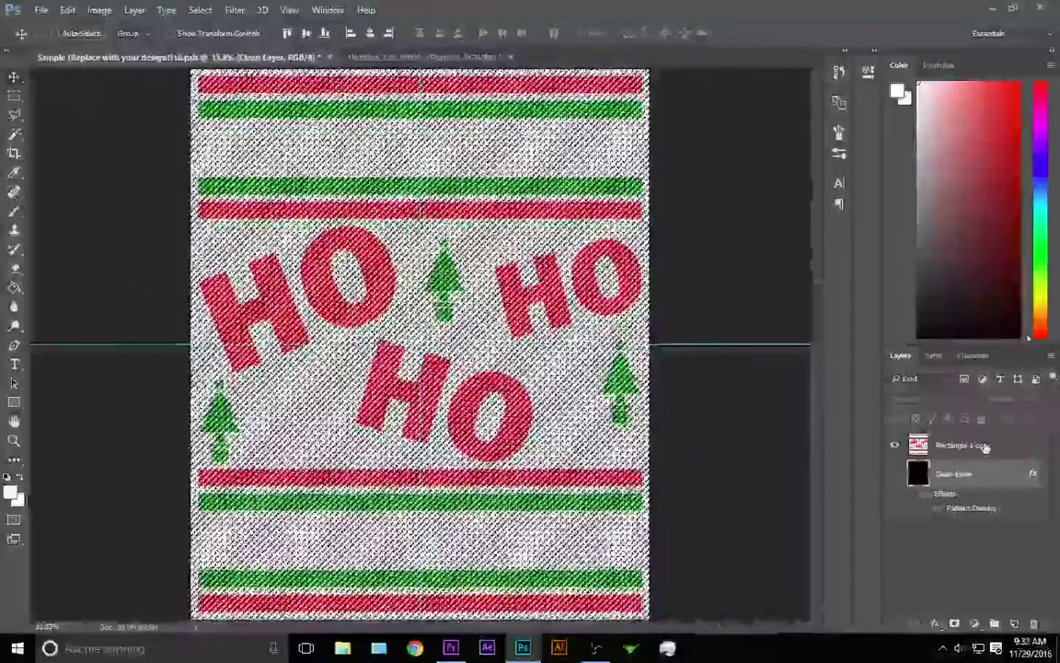
pyautogui.click(998, 449)
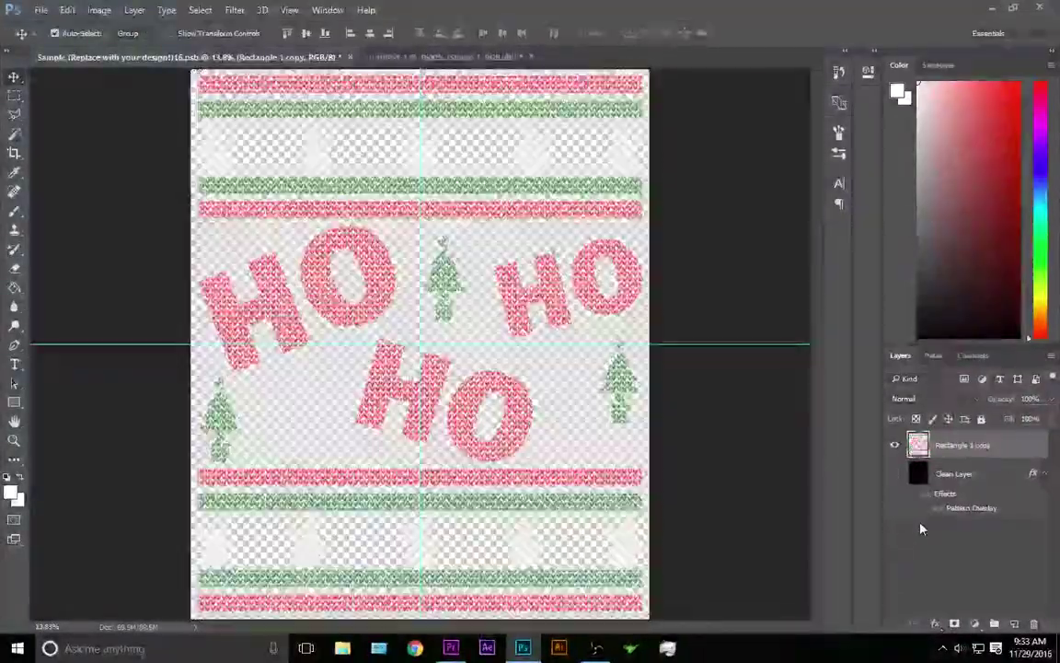
# Make Clean Layer visible so its black fill shows between the stitches, then zoom to check the knit texture
pyautogui.click(895, 474)
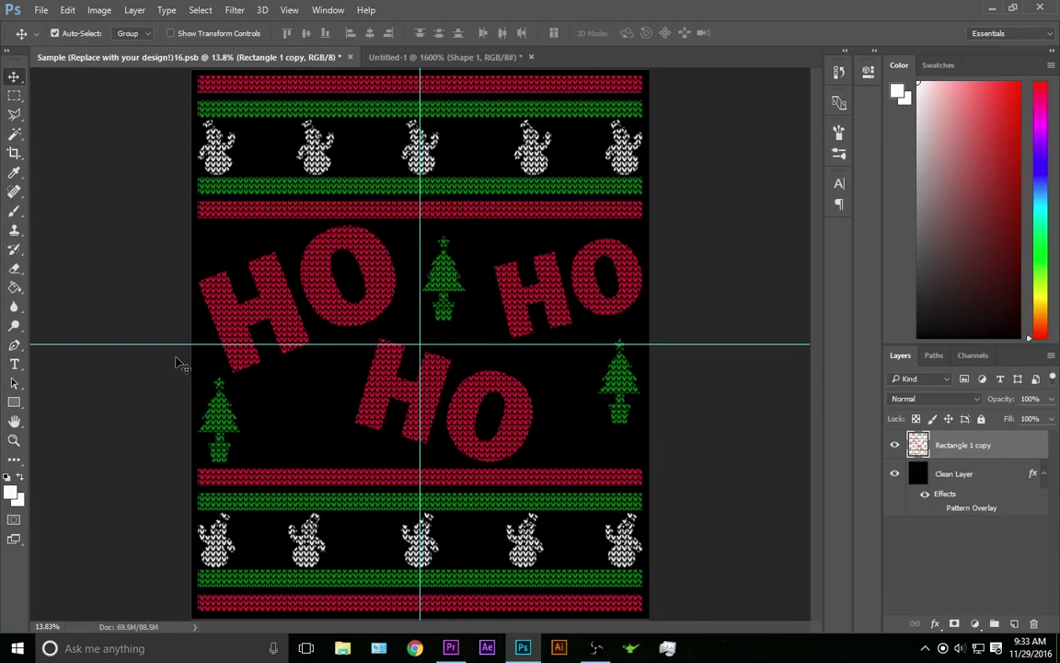
pyautogui.hotkey('ctrl', '+')
pyautogui.hotkey('ctrl', '+')
pyautogui.hotkey('ctrl', '+')
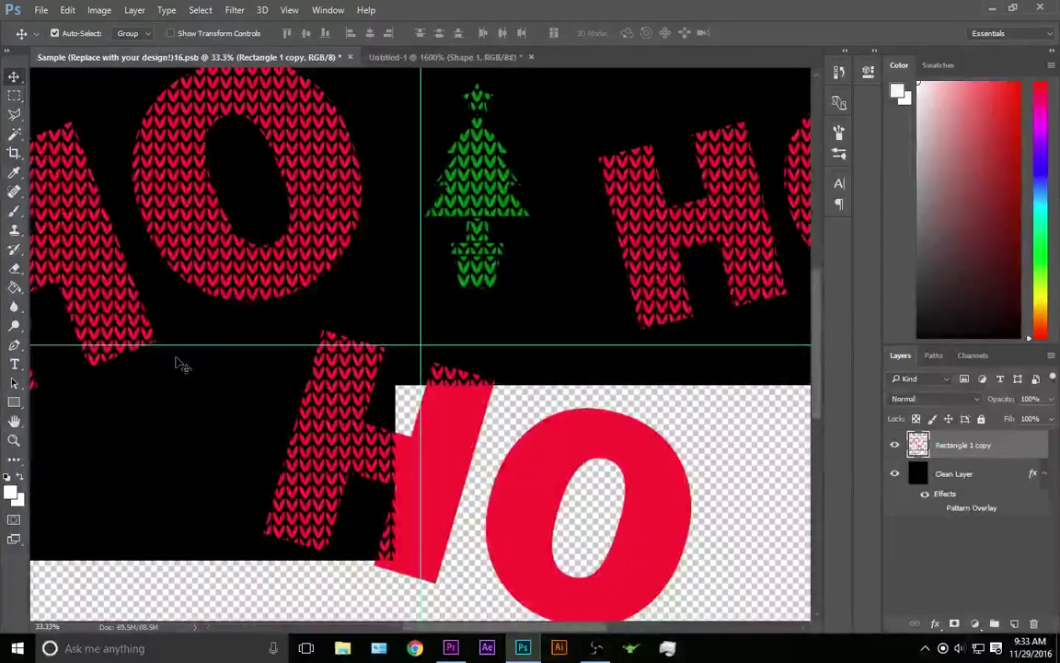
pyautogui.hotkey('ctrl', '-')
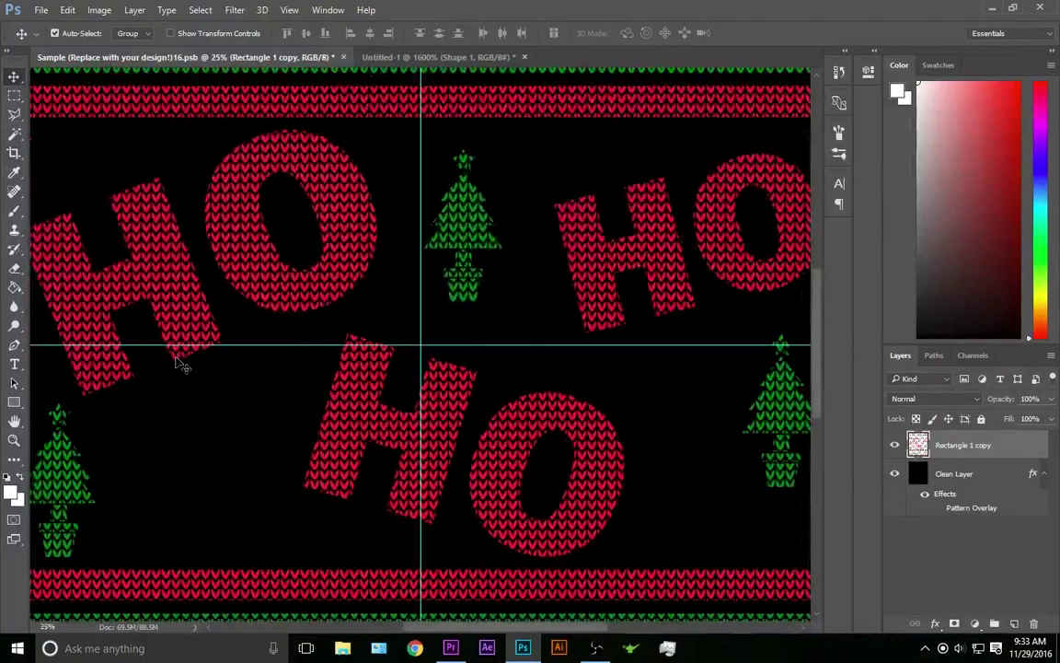
pyautogui.hotkey('ctrl', '-')
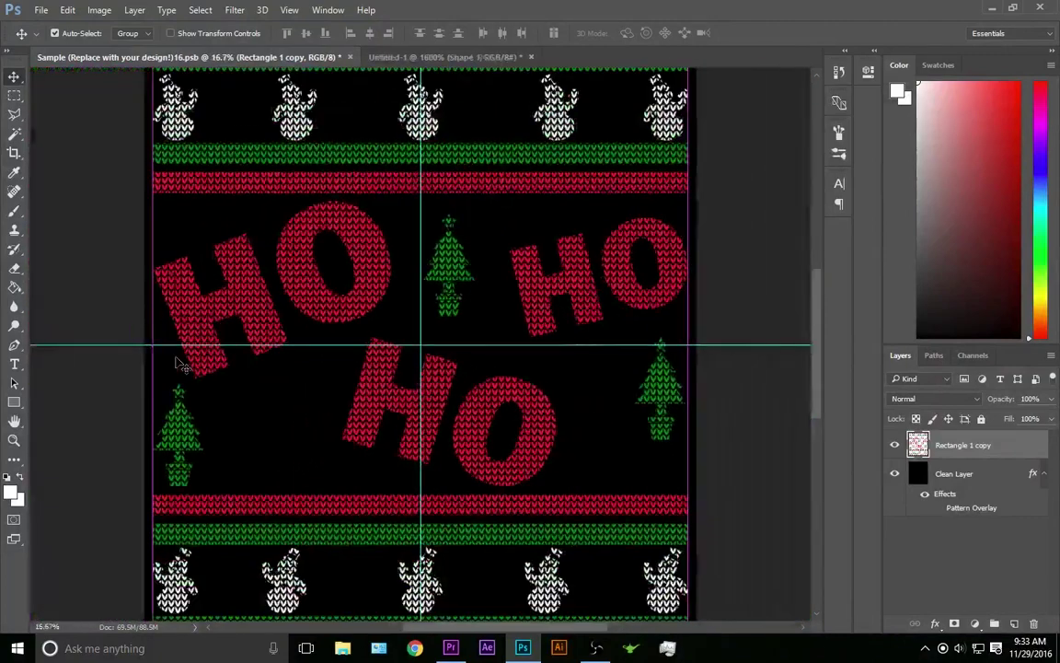